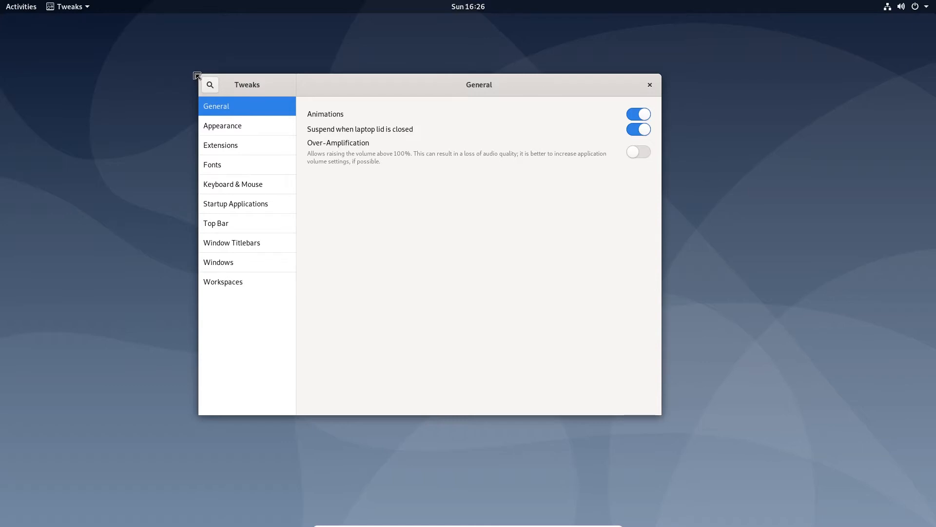
# Step: Open the Software store from the overview, dismiss its welcome message, look over the catalogue page and close the store
pyautogui.click(20, 6)
pyautogui.click(19, 6)
pyautogui.click(19, 7)
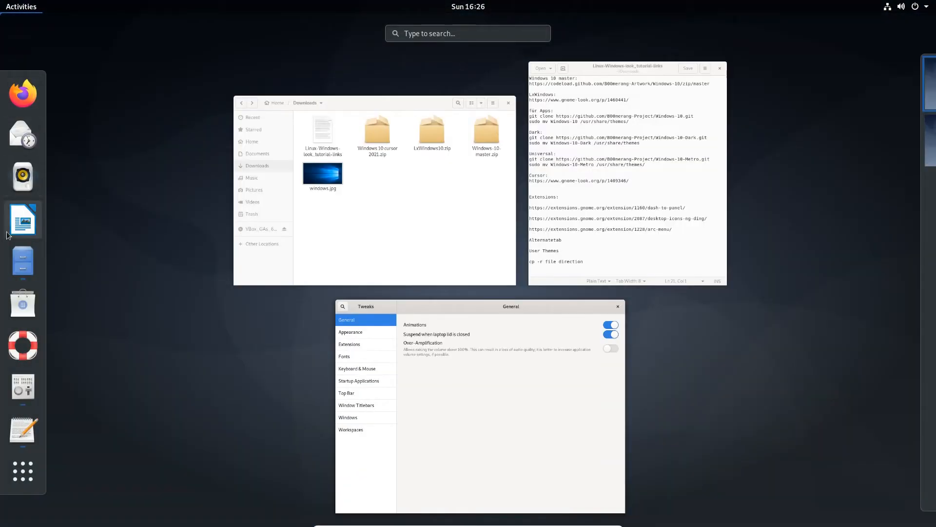
pyautogui.click(23, 304)
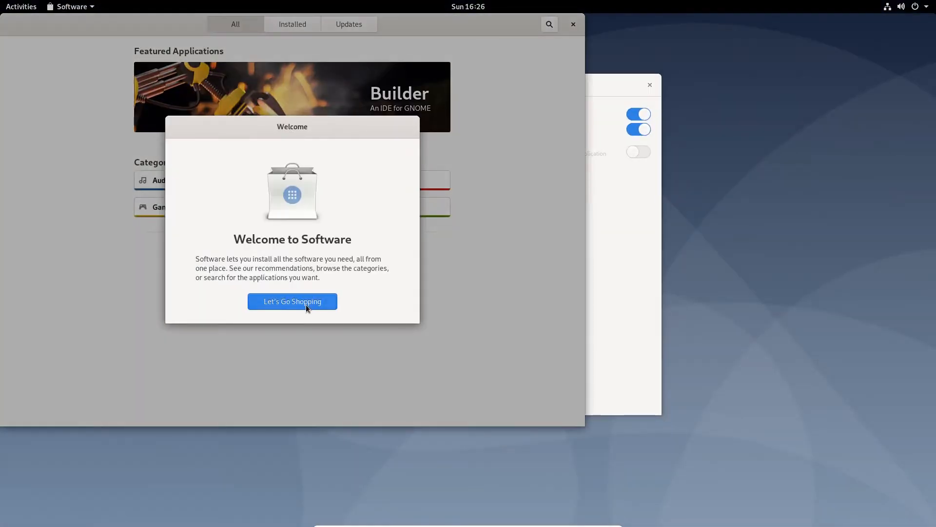
pyautogui.click(306, 303)
pyautogui.click(549, 24)
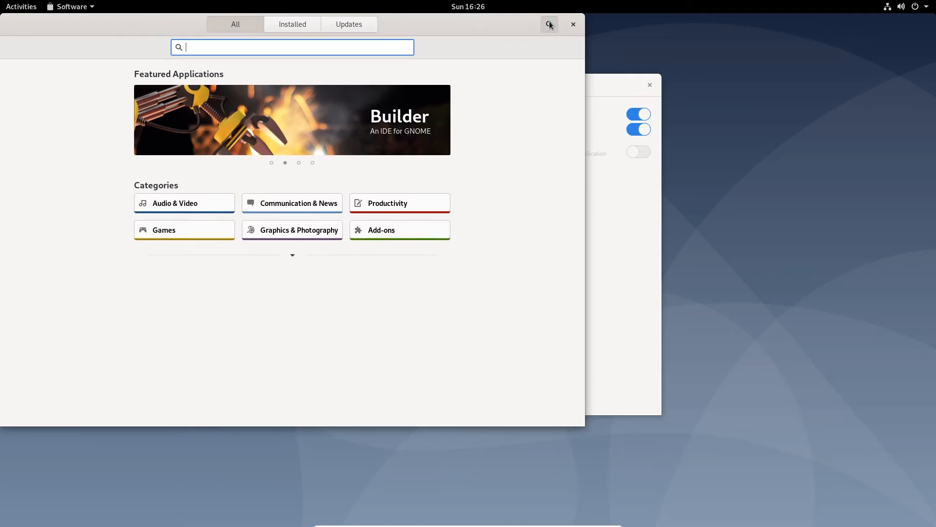
pyautogui.scroll(-5, 140, 210)
pyautogui.scroll(5, 140, 209)
pyautogui.hotkey('ctrl', 'q')
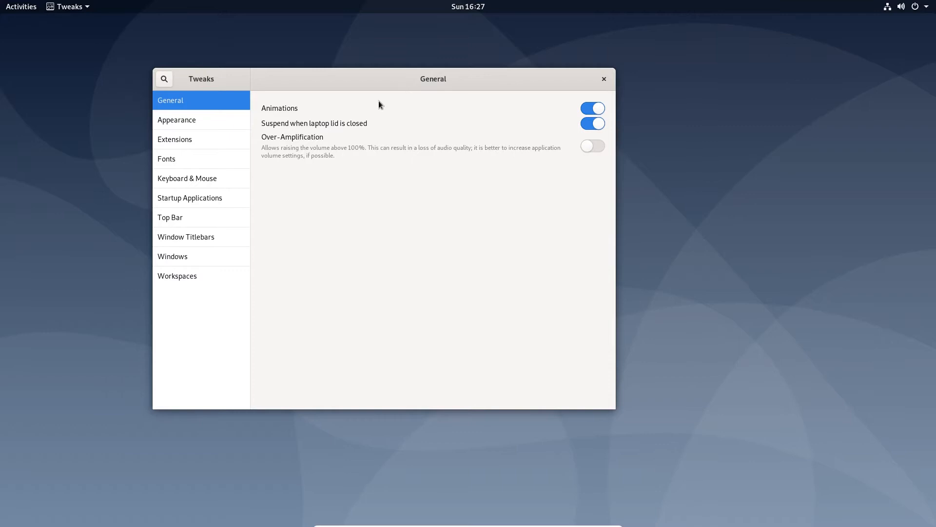
# Step: Show the Appearance settings in Tweaks and switch to the Files window showing the Downloads folder
pyautogui.click(180, 120)
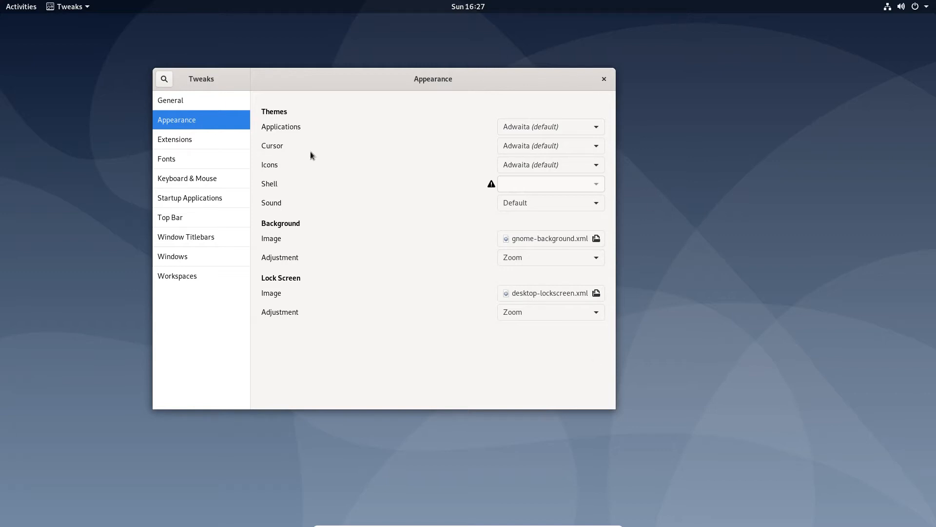
pyautogui.click(11, 7)
pyautogui.click(11, 7)
pyautogui.press('super')
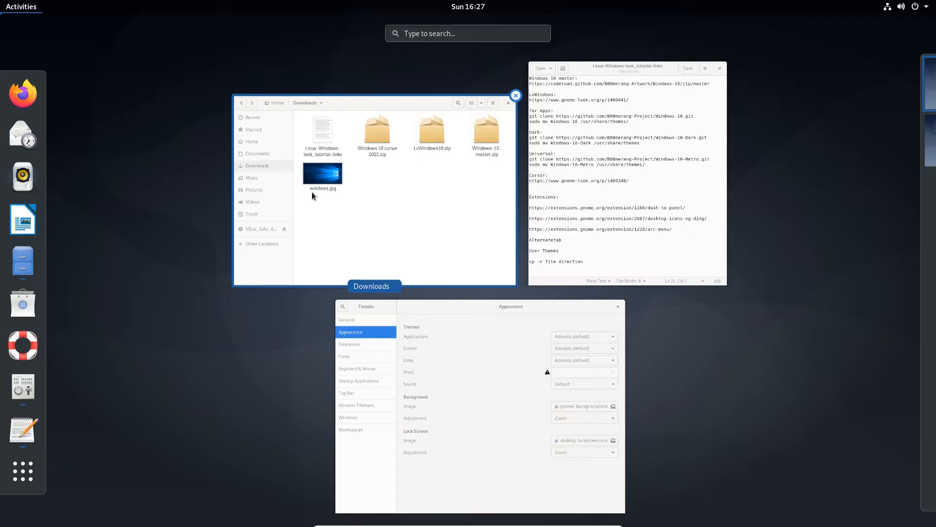
pyautogui.click(396, 171)
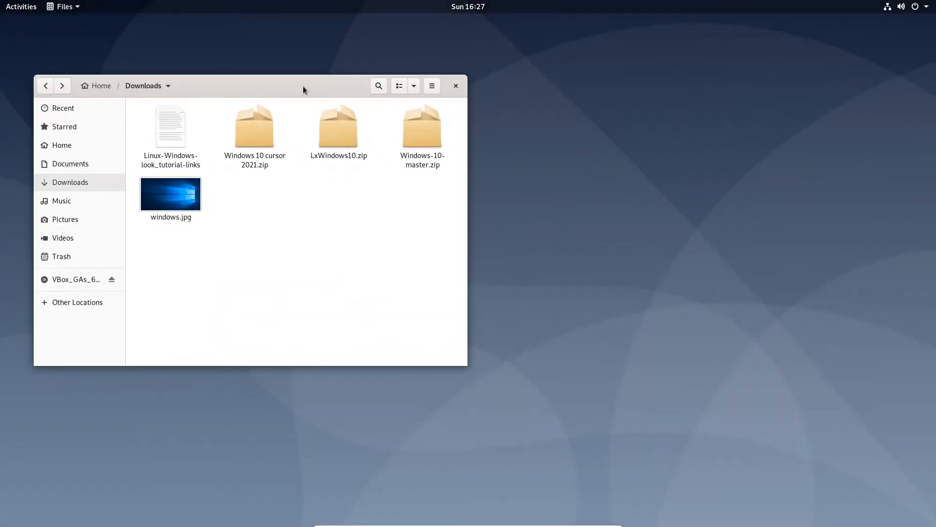
pyautogui.moveTo(303, 86); pyautogui.dragTo(408, 92)
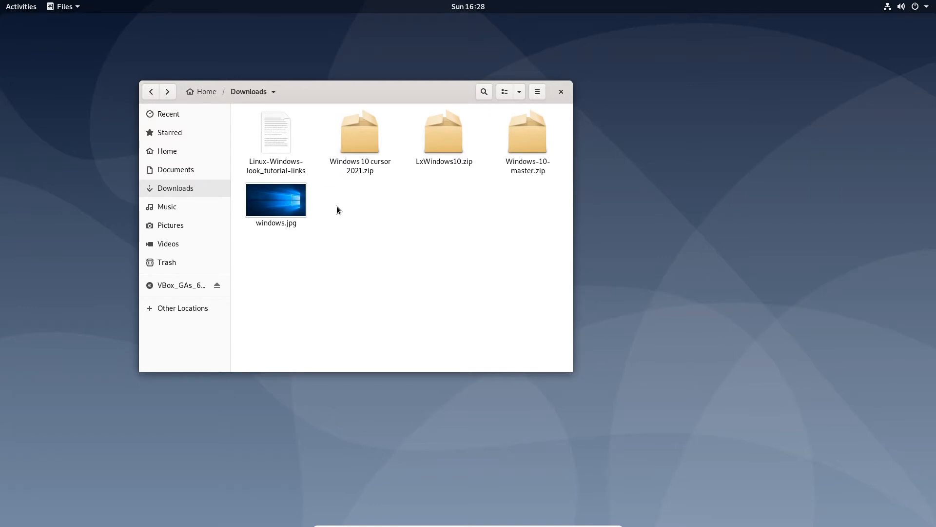
# Step: Extract the Windows 10 cursor 2021, LxWindows10 and Windows-10-master zip archives directly into the Downloads folder
pyautogui.rightClick(358, 134)
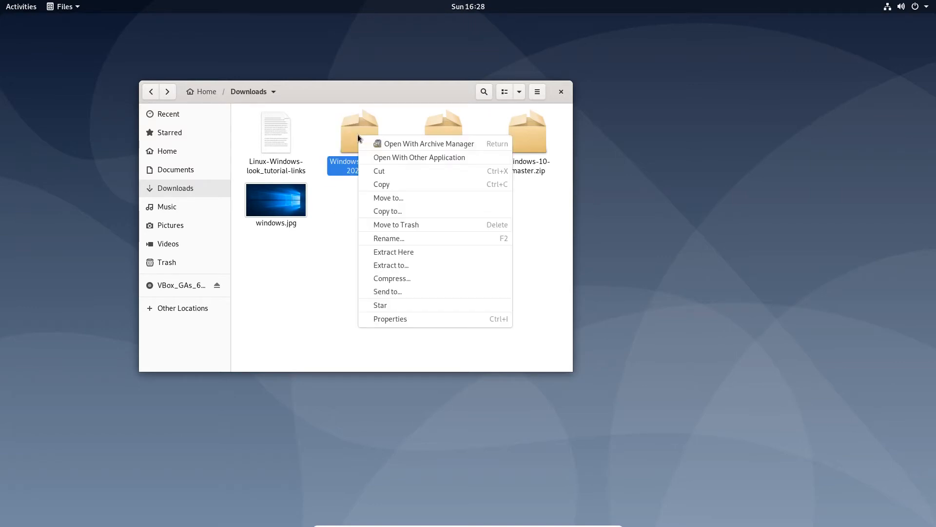
pyautogui.click(390, 251)
pyautogui.click(422, 217)
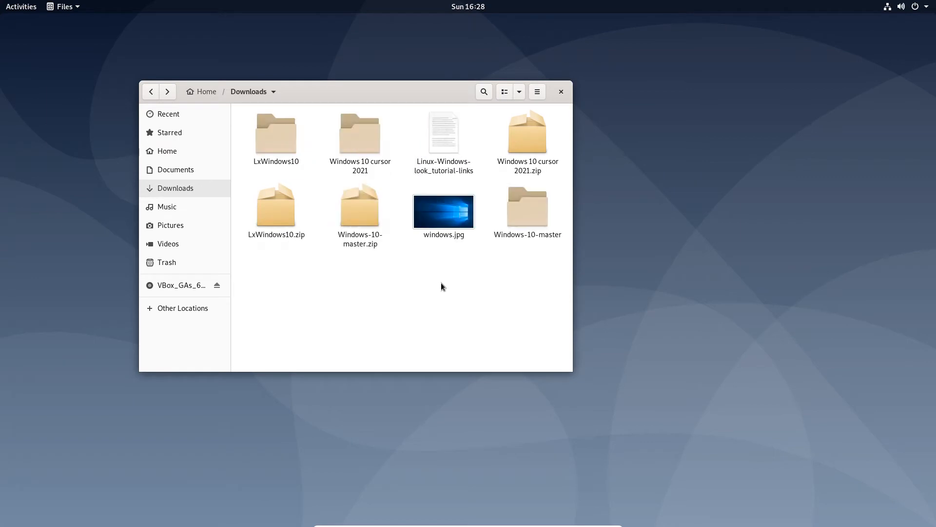
# Step: Browse from the computer's root directory to /usr/share/icons in a second file manager tab
pyautogui.middleClick(184, 307)
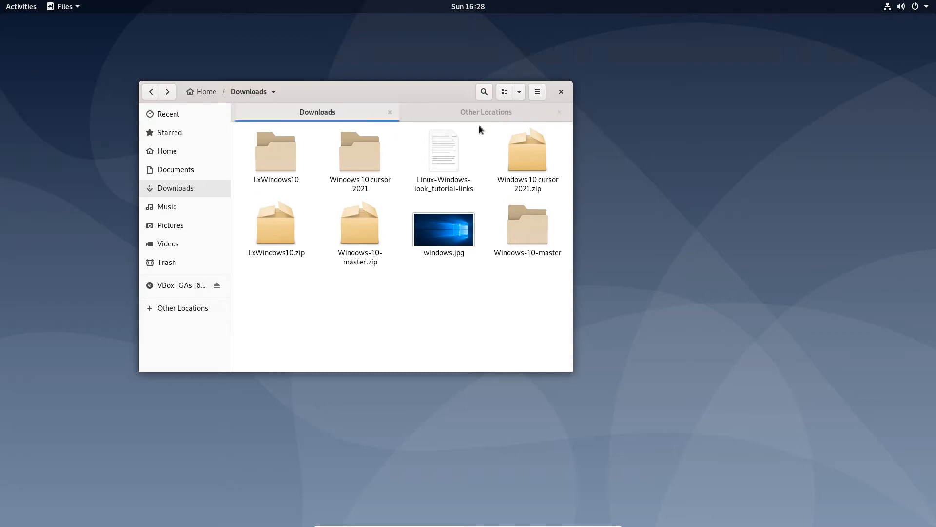
pyautogui.click(480, 113)
pyautogui.click(278, 150)
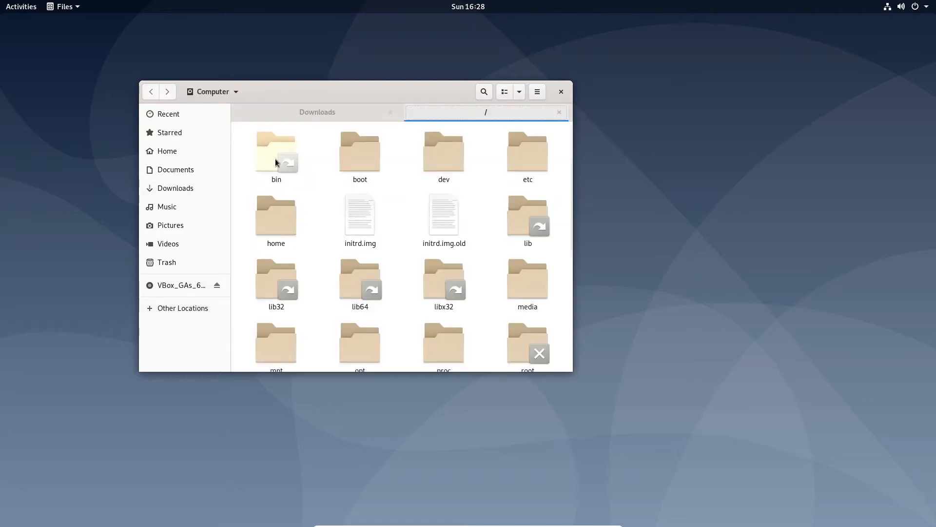
pyautogui.scroll(-5, 464, 292)
pyautogui.doubleClick(355, 274)
pyautogui.doubleClick(452, 281)
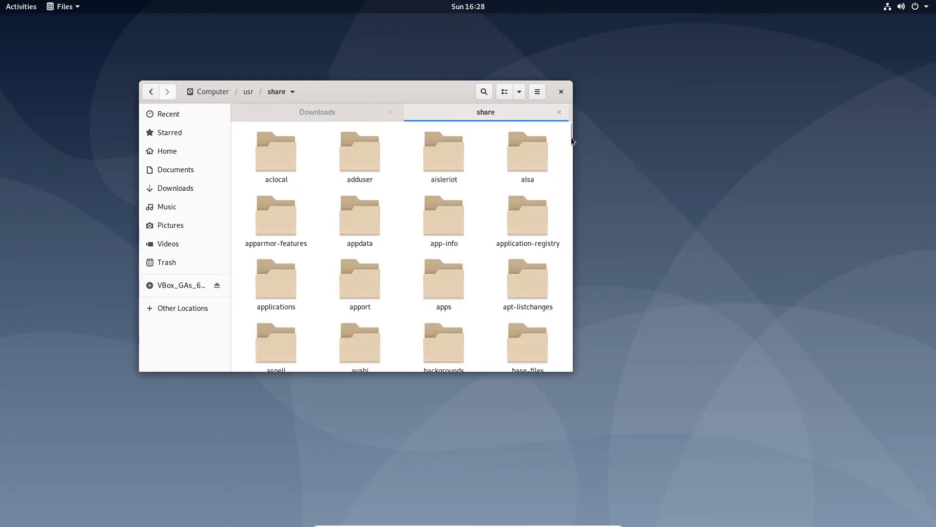
pyautogui.moveTo(570, 135); pyautogui.dragTo(586, 257)
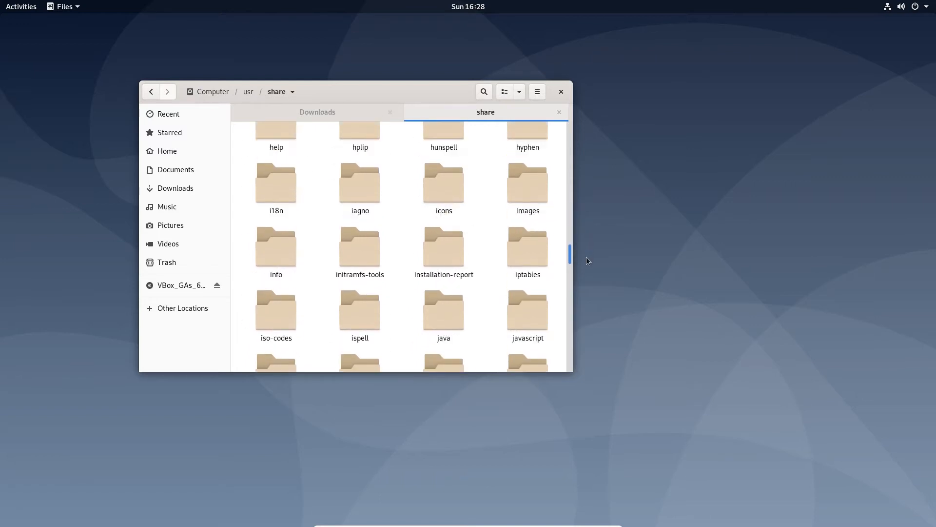
pyautogui.doubleClick(441, 196)
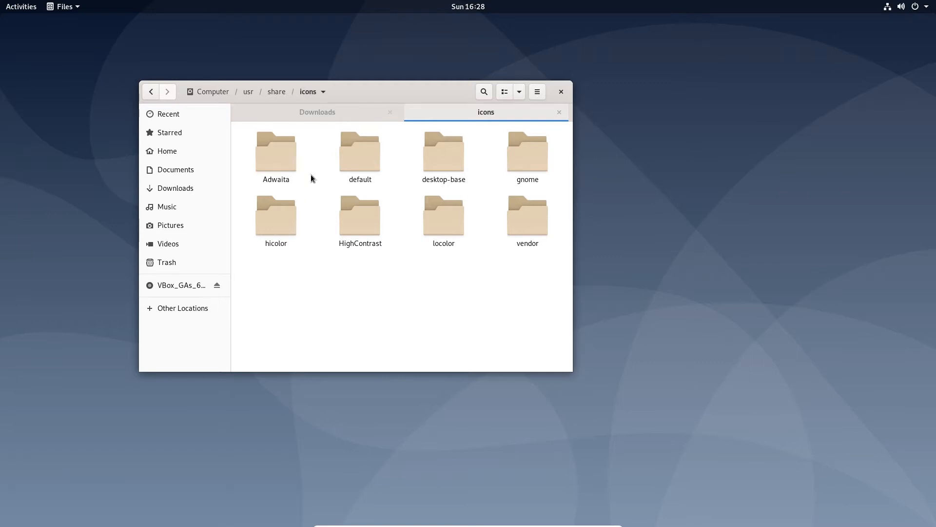
# Step: Try to paste the LxWindows10 folder from Downloads into /usr/share/icons within the file manager
pyautogui.click(324, 111)
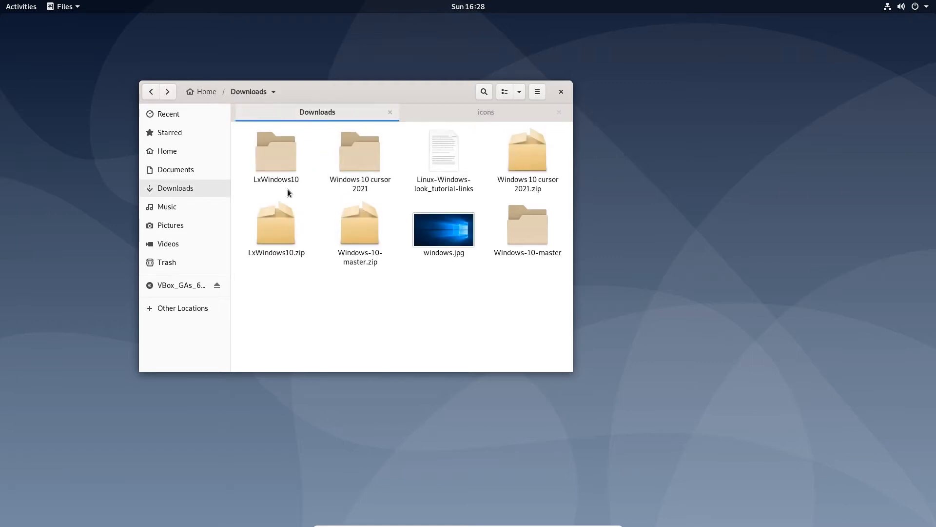
pyautogui.rightClick(278, 176)
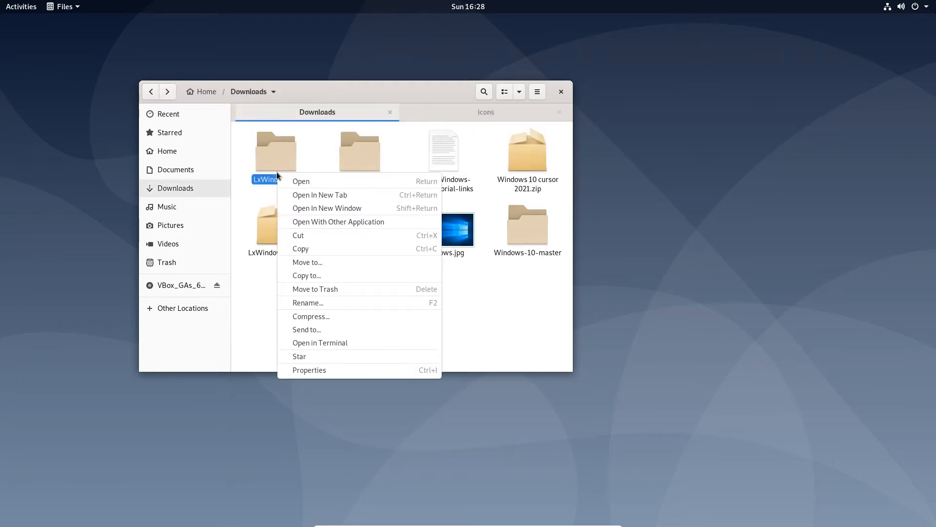
pyautogui.press('Escape')
pyautogui.hotkey('ctrl', 'pagedown')
pyautogui.rightClick(335, 289)
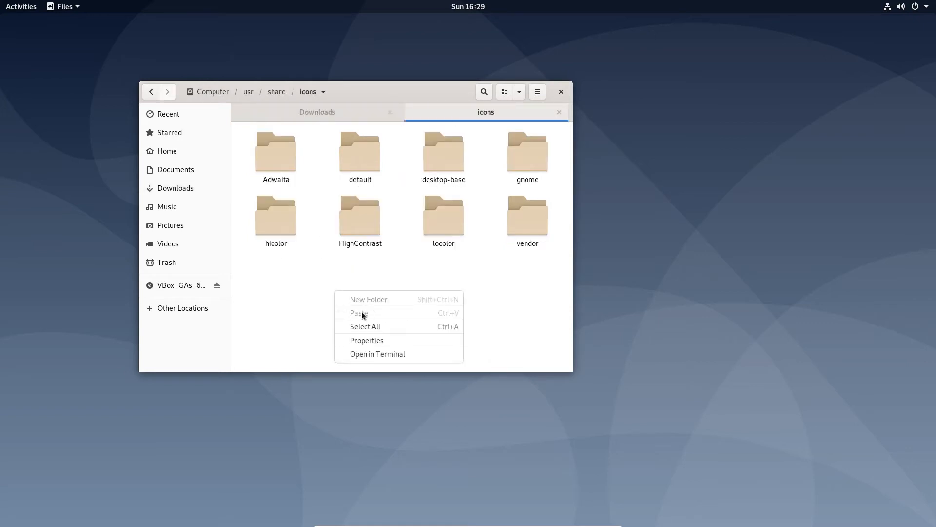
pyautogui.click(329, 316)
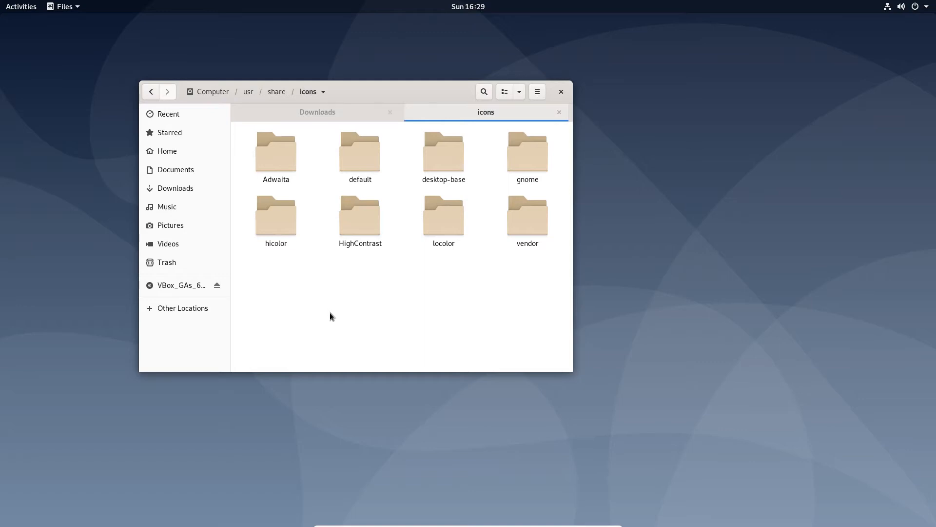
# Step: Look through the computer's root directory in the second tab and close that tab
pyautogui.click(175, 308)
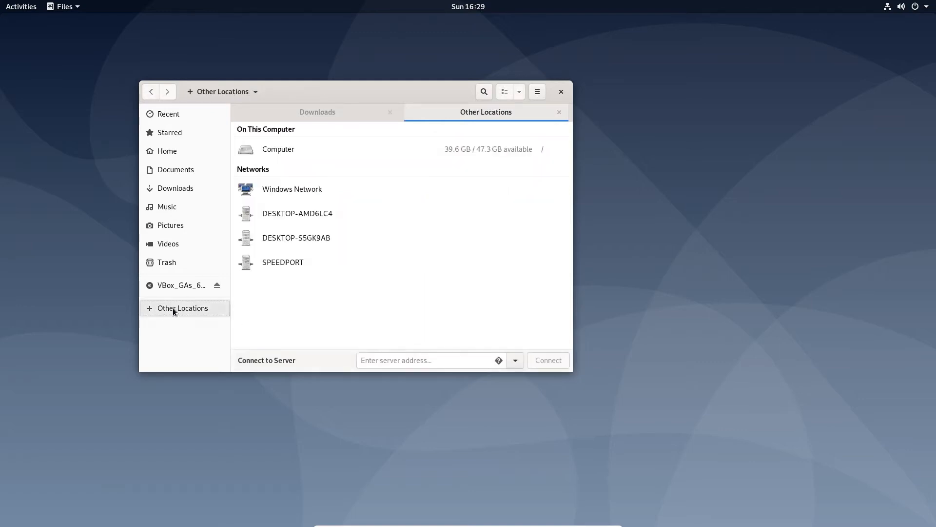
pyautogui.click(310, 156)
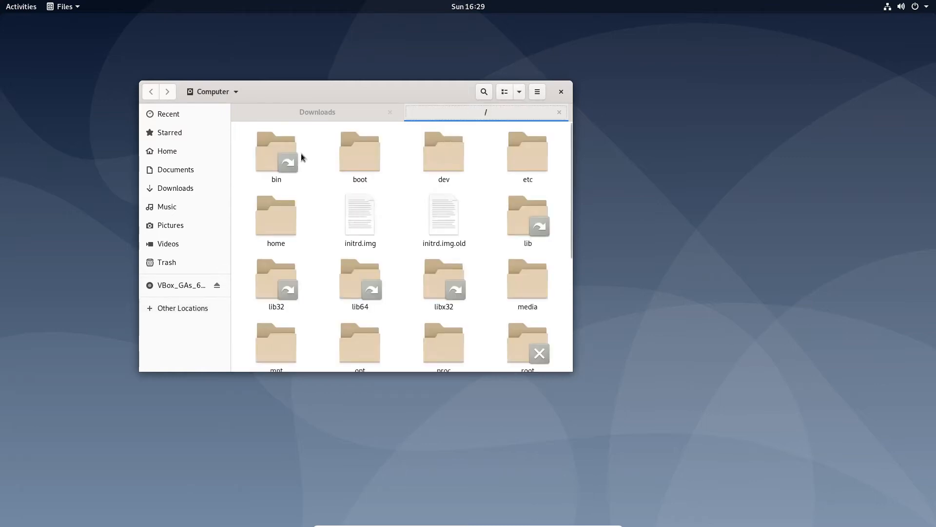
pyautogui.scroll(-5, 385, 260)
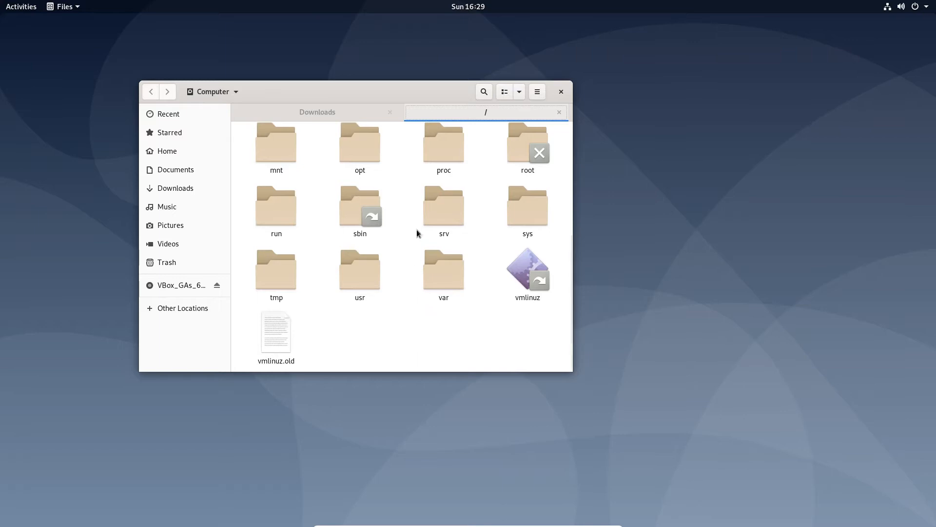
pyautogui.click(560, 112)
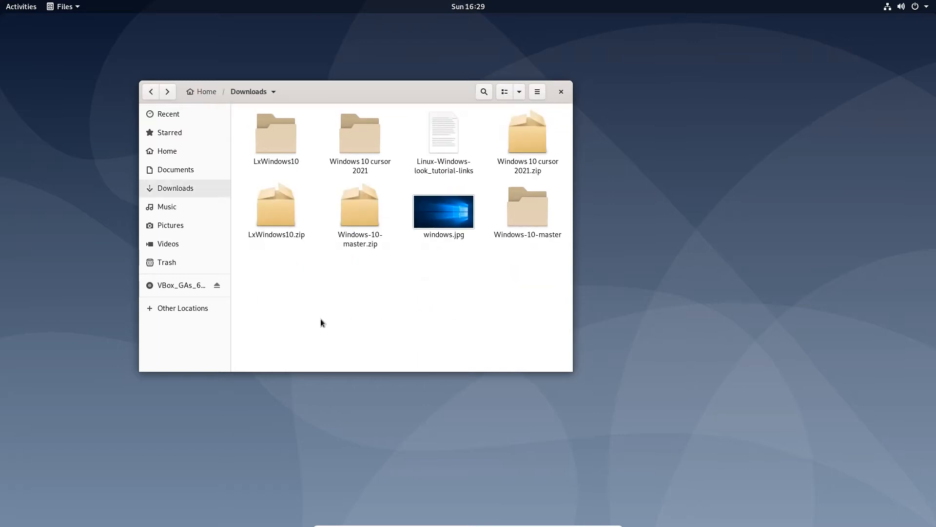
# Step: Open the extracted LxWindows10 folder and inspect its LxWindows10 and LxWindows10-dark subfolders
pyautogui.doubleClick(271, 136)
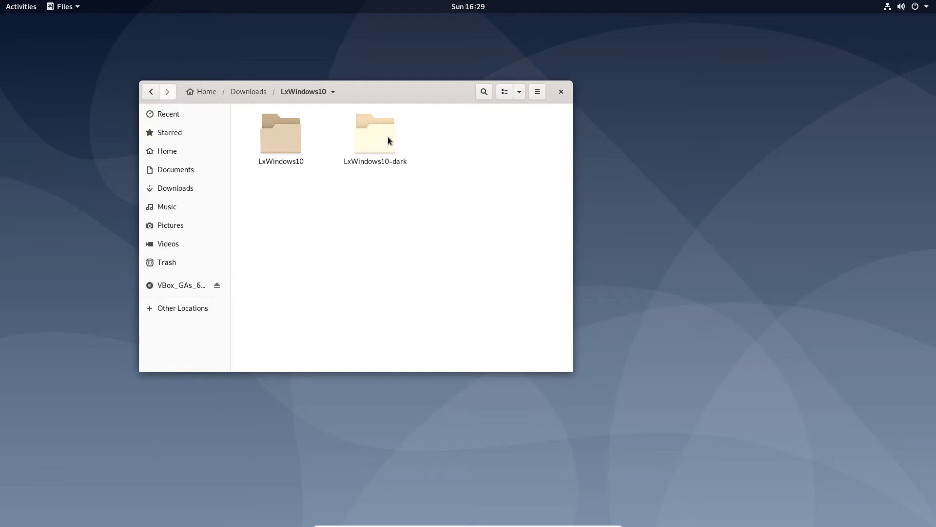
pyautogui.doubleClick(280, 142)
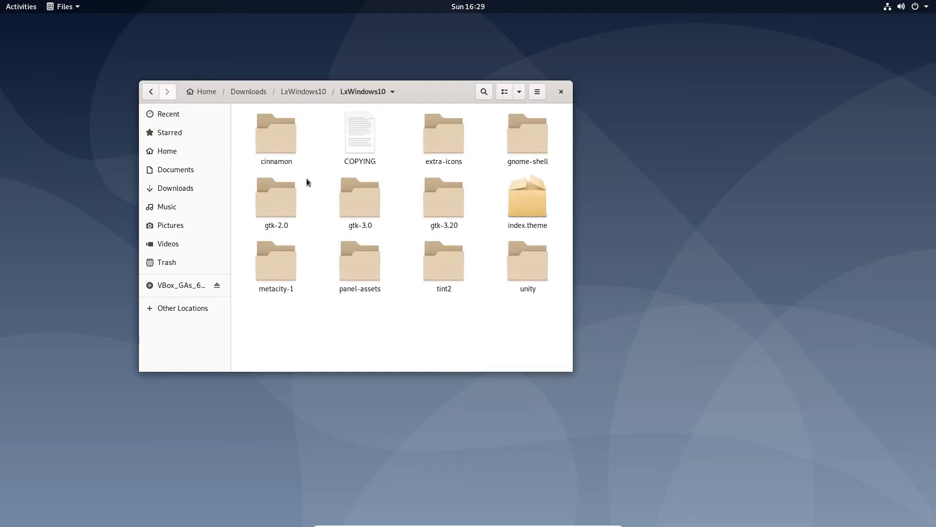
pyautogui.click(152, 92)
pyautogui.doubleClick(379, 124)
pyautogui.hotkey('alt', 'Left')
# Step: Open a terminal in the outer LxWindows10 folder and switch to root with su, entering the root password
pyautogui.rightClick(296, 208)
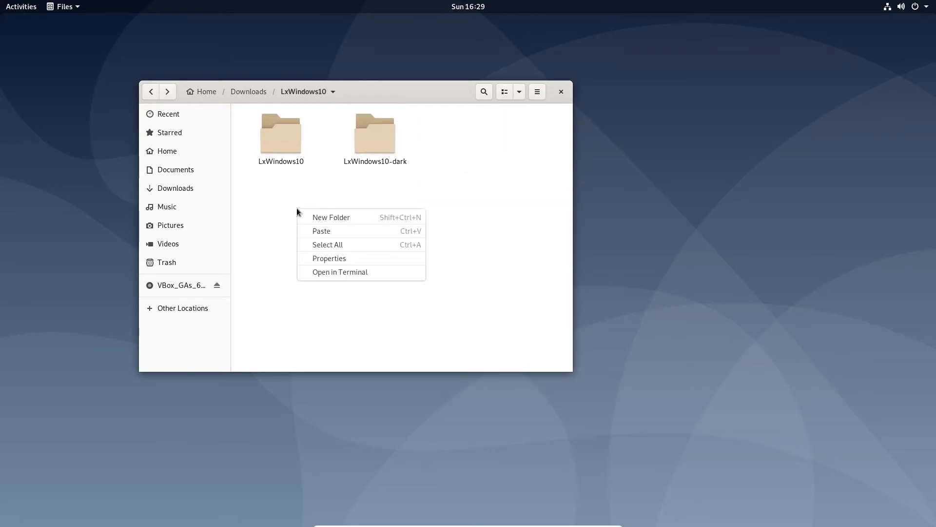
pyautogui.click(333, 274)
pyautogui.write('su')
pyautogui.press('Return')
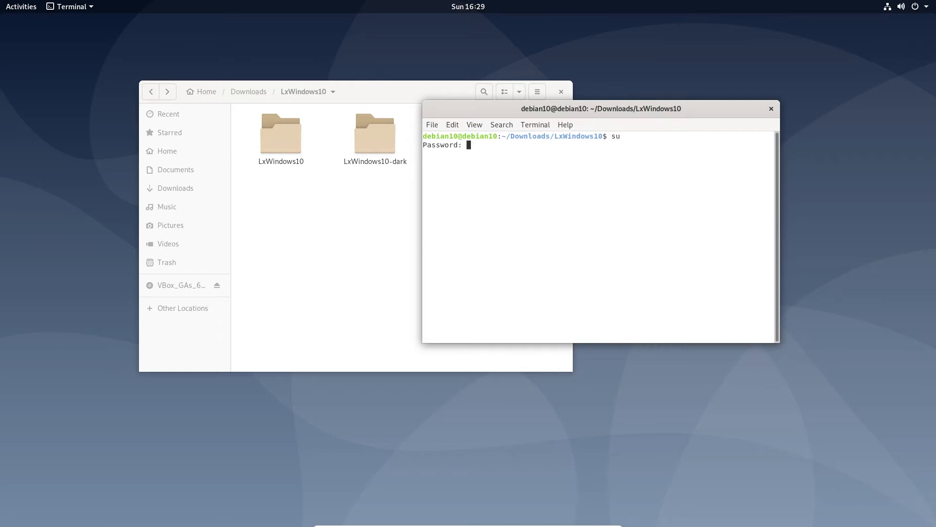
pyautogui.press('Return')
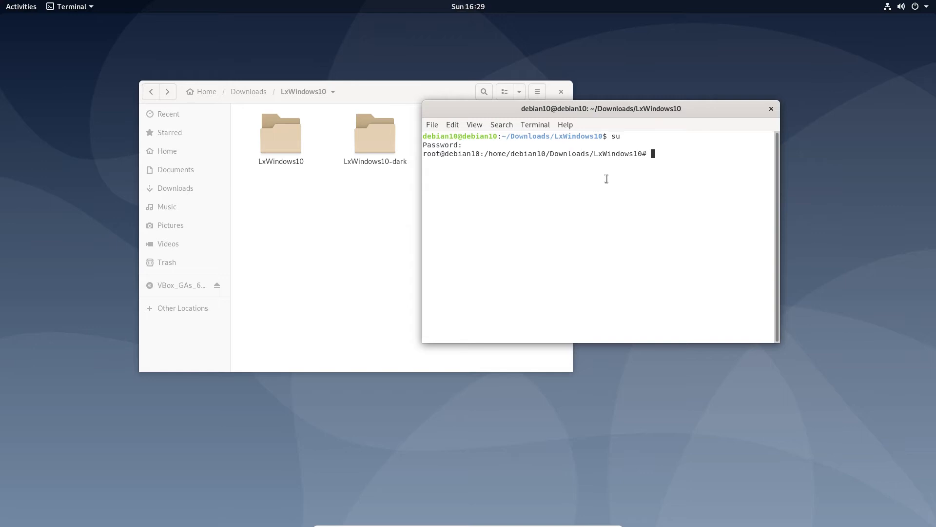
# Step: Copy the icon theme folder into the system icons directory with "cp -r LxWindows10 /usr/share/icons", widening the terminal window
pyautogui.write('cp -r ')
pyautogui.write('Lx')
pyautogui.press('Tab')
pyautogui.write('/usr/share/')
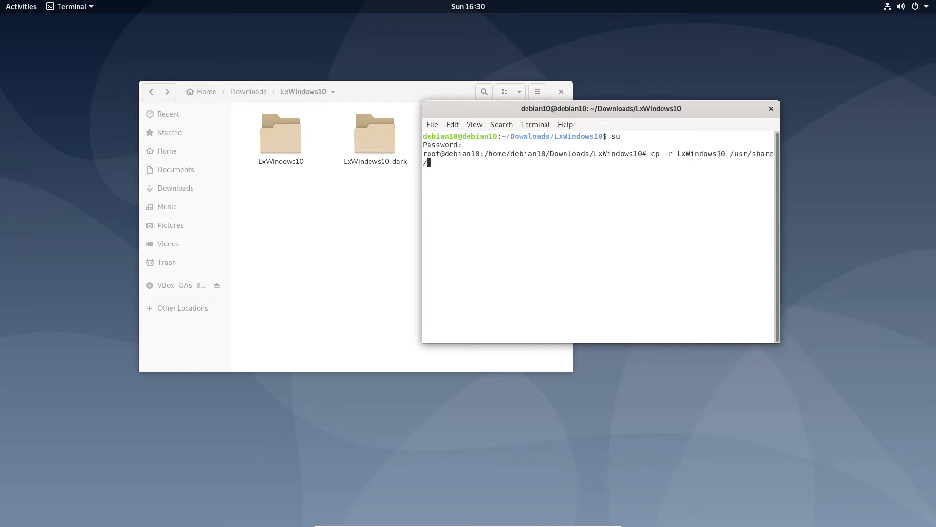
pyautogui.write('icons')
pyautogui.moveTo(780, 205); pyautogui.dragTo(828, 206)
pyautogui.press('Return')
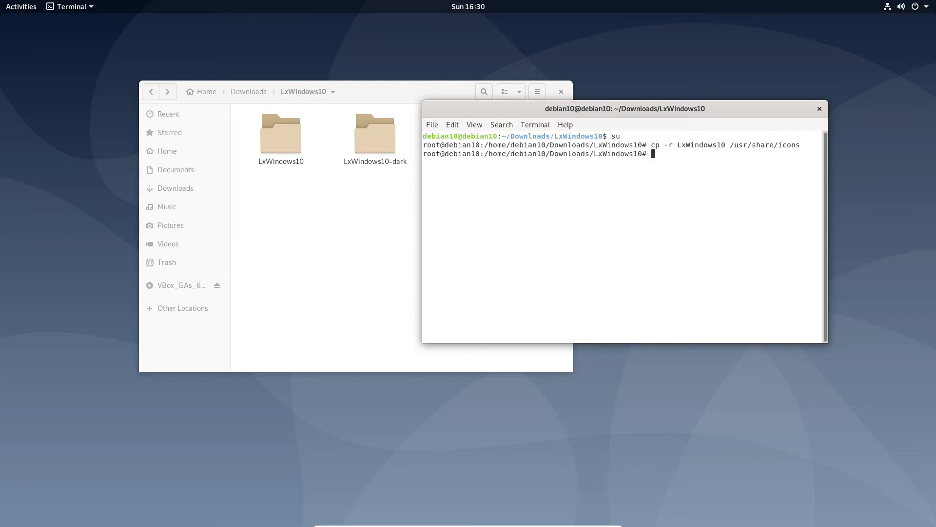
# Step: Reuse the previous copy command, edited to "cp -r LxWindows10-dark /usr/share/icons", to copy the dark icon theme
pyautogui.press('Up')
pyautogui.press('Left')
pyautogui.press('Left')
pyautogui.press('Left')
pyautogui.press('Left')
pyautogui.press('Left')
pyautogui.press('Left')
pyautogui.press('Left')
pyautogui.press('Left')
pyautogui.press('Left')
pyautogui.press('Left')
pyautogui.press('Left')
pyautogui.press('Left')
pyautogui.press('Left')
pyautogui.press('Left')
pyautogui.press('Left')
pyautogui.press('Left')
pyautogui.press('Left')
pyautogui.press('Left')
pyautogui.press('Right')
pyautogui.write('-dark')
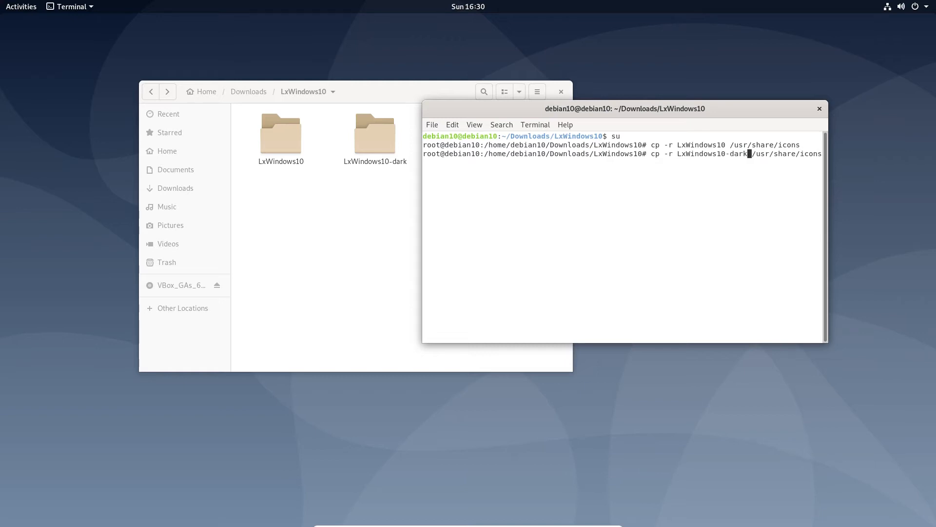
pyautogui.press('Return')
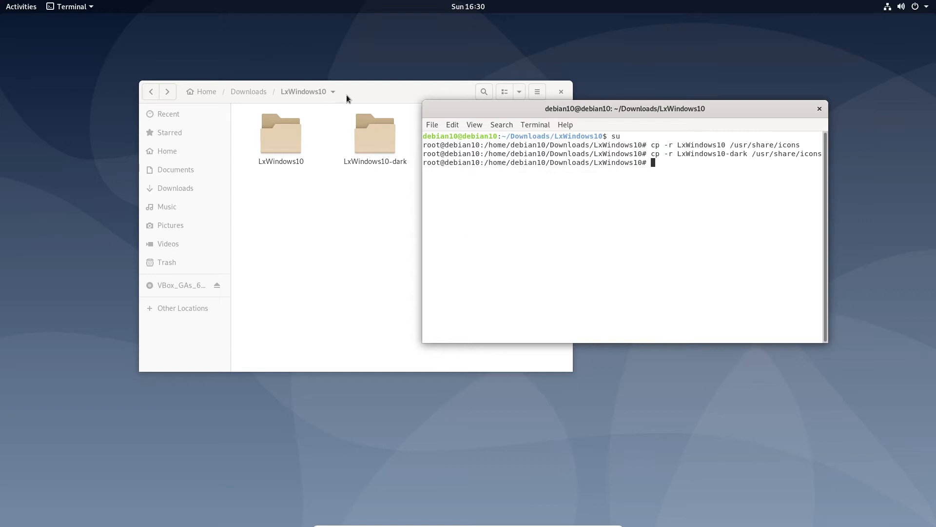
# Step: Return the file manager to the Downloads folder, and exit both the root session and the terminal
pyautogui.moveTo(347, 96); pyautogui.dragTo(265, 87)
pyautogui.click(168, 82)
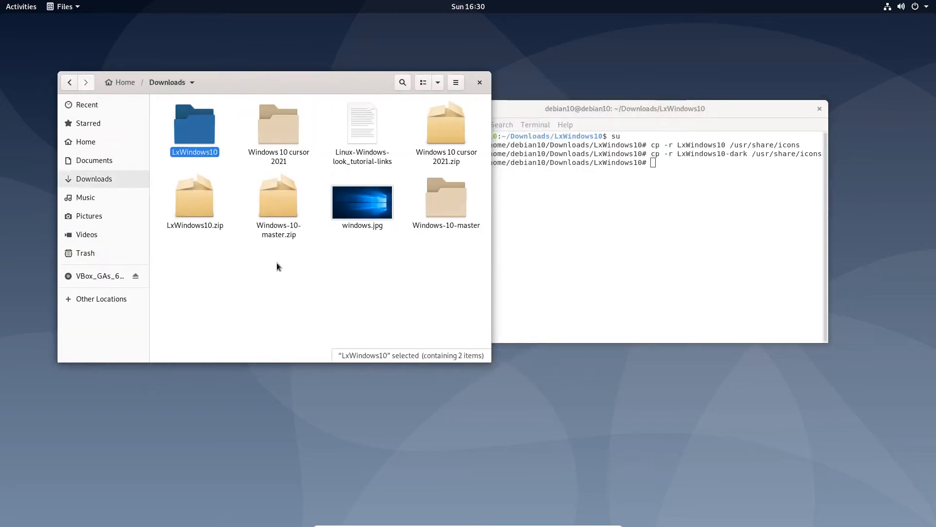
pyautogui.moveTo(758, 105); pyautogui.dragTo(724, 124)
pyautogui.write('exit')
pyautogui.press('Return')
pyautogui.write('exit')
pyautogui.press('Return')
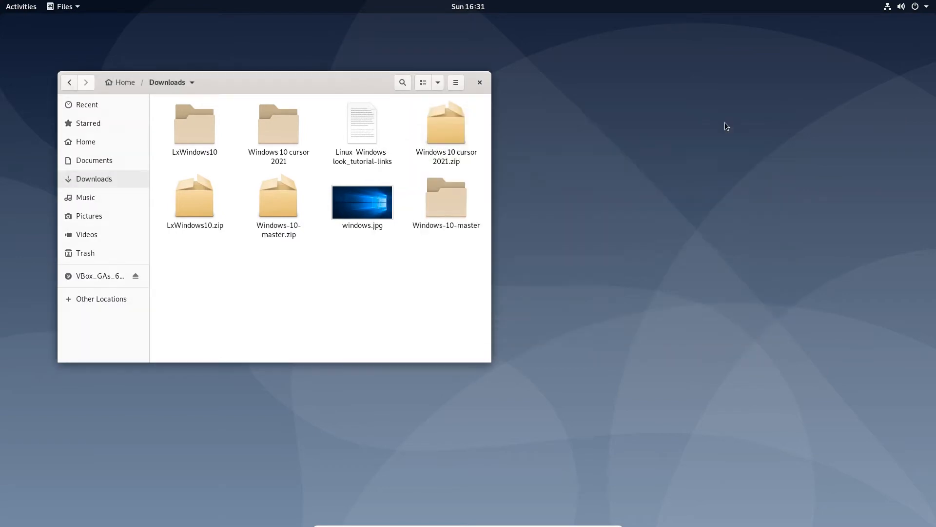
# Step: Open the Windows 10 cursor 2021 folder and check what its Win 10 subfolder contains
pyautogui.doubleClick(279, 143)
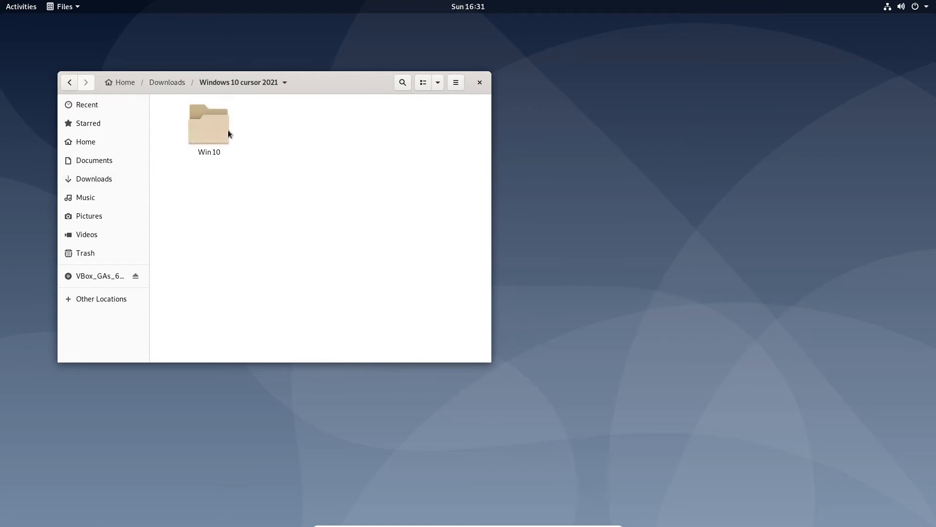
pyautogui.click(205, 137)
pyautogui.doubleClick(205, 141)
pyautogui.click(70, 81)
pyautogui.click(215, 206)
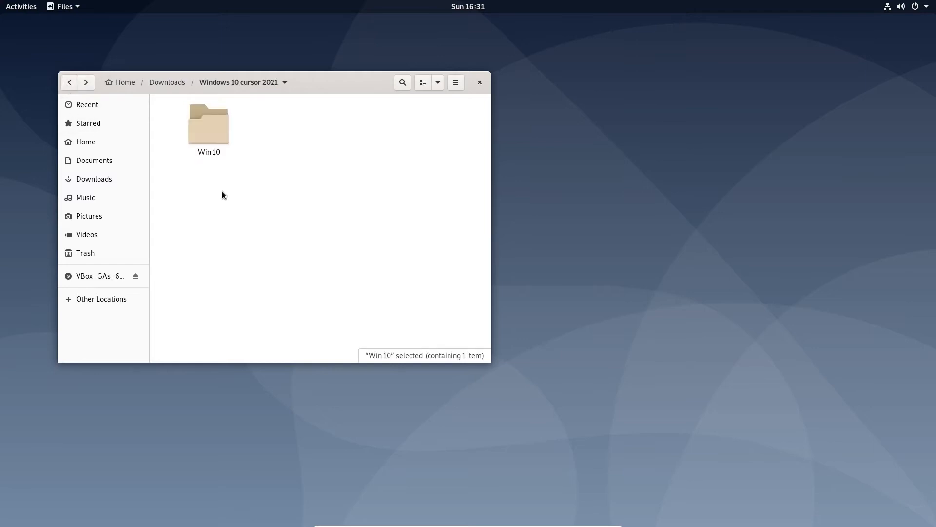
# Step: Rename the Win 10 cursor folder to Win_10
pyautogui.click(212, 141)
pyautogui.rightClick(211, 142)
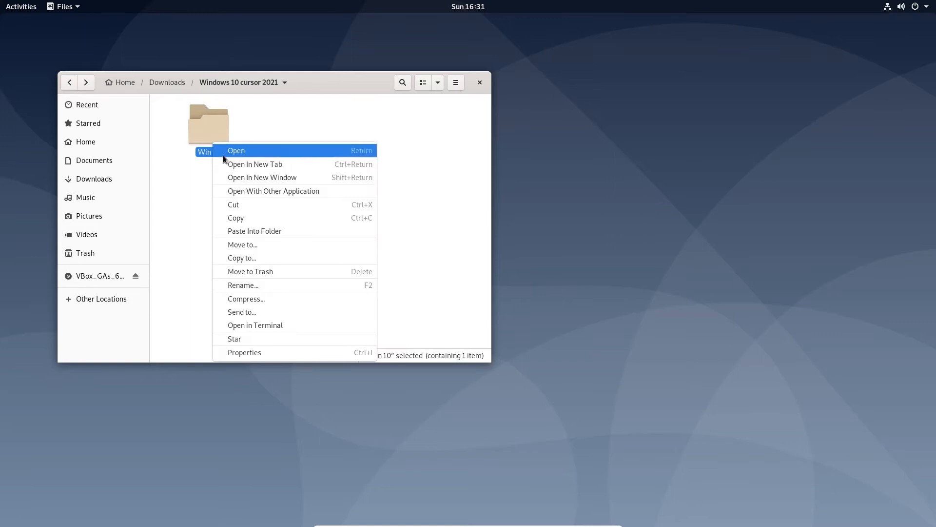
pyautogui.click(189, 149)
pyautogui.click(187, 227)
# Step: Open a terminal in the Windows 10 cursor 2021 folder and switch to root with su, entering the root password
pyautogui.rightClick(294, 180)
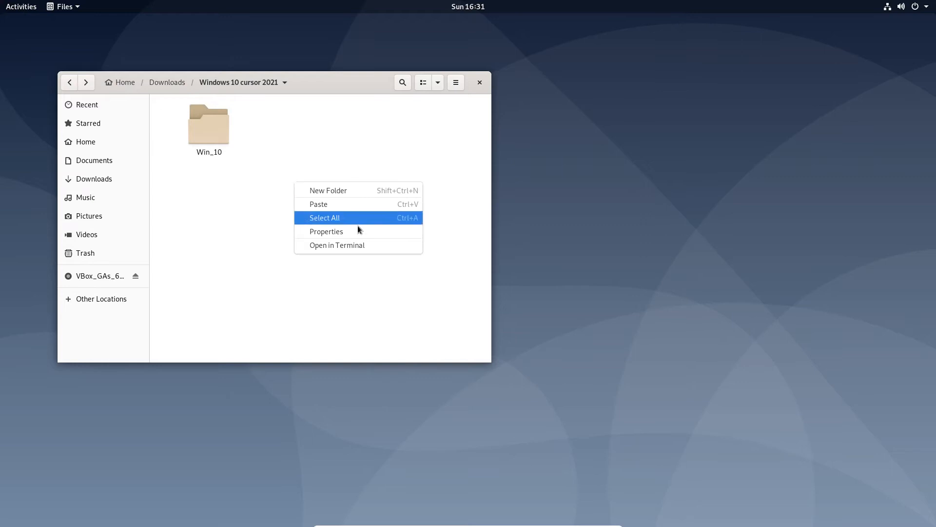
pyautogui.click(324, 247)
pyautogui.write('su')
pyautogui.press('Return')
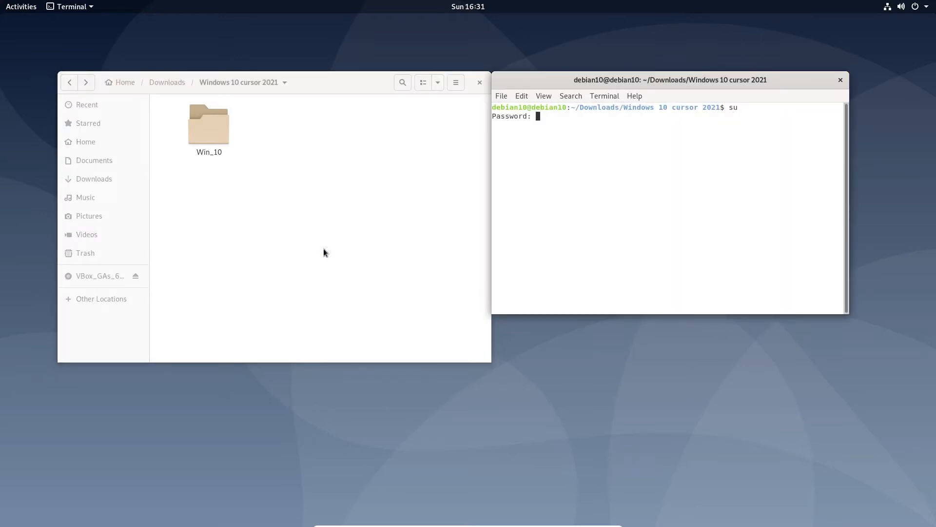
pyautogui.press('Return')
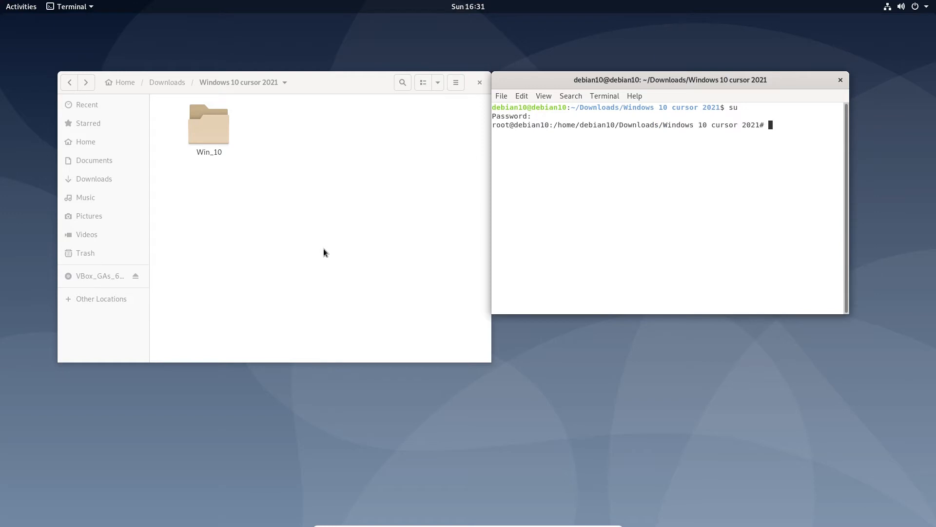
# Step: Copy the cursor theme into the system icons directory with "cp -r Win_10 /usr/share/icons"
pyautogui.write('cp -r W')
pyautogui.press('Tab')
pyautogui.press('BackSpace')
pyautogui.press('Left')
pyautogui.press('Left')
pyautogui.write('usr')
pyautogui.press('Right')
pyautogui.write('share')
pyautogui.press('Right')
pyautogui.write('icons')
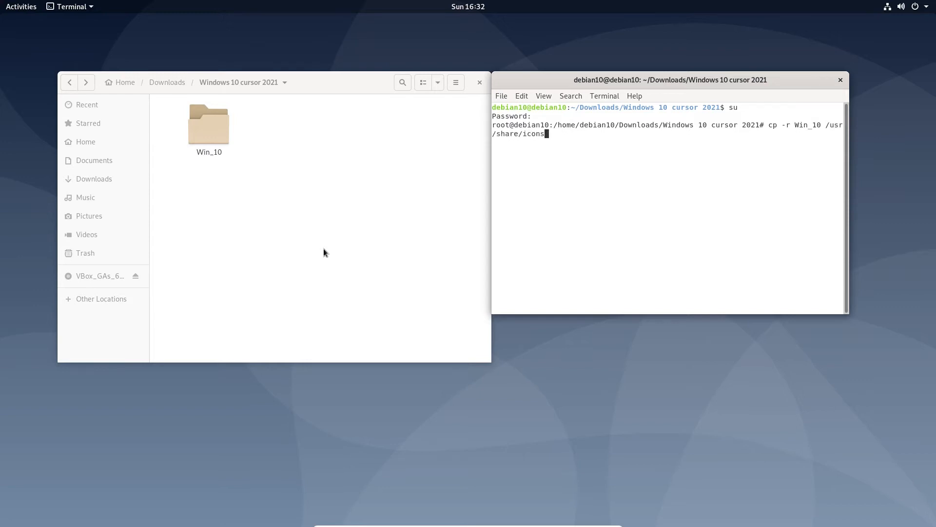
pyautogui.press('Return')
# Step: Exit both the root session and the terminal, and return the file manager to the Downloads folder
pyautogui.write('exit')
pyautogui.press('Return')
pyautogui.write('exit')
pyautogui.press('Return')
pyautogui.click(164, 82)
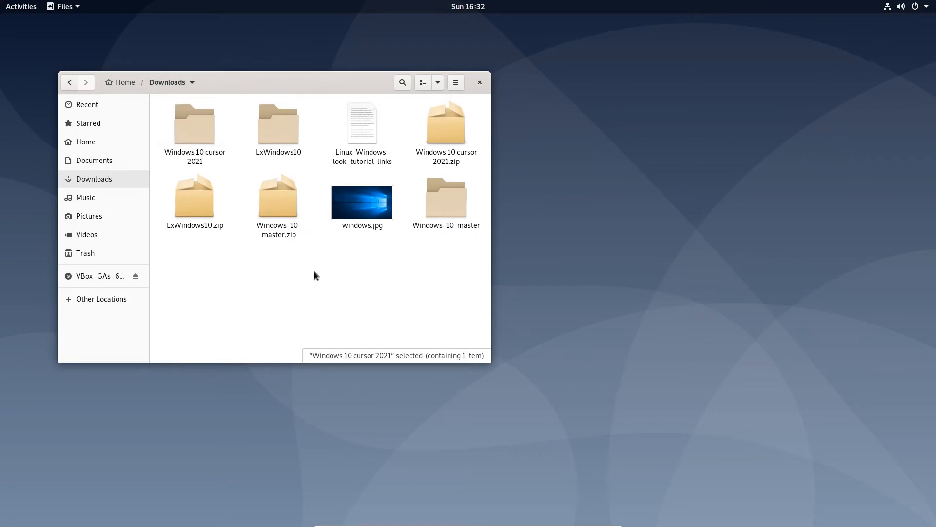
# Step: Check the Windows-10-master folder, and open a terminal in Downloads as root with su, entering the root password
pyautogui.doubleClick(443, 200)
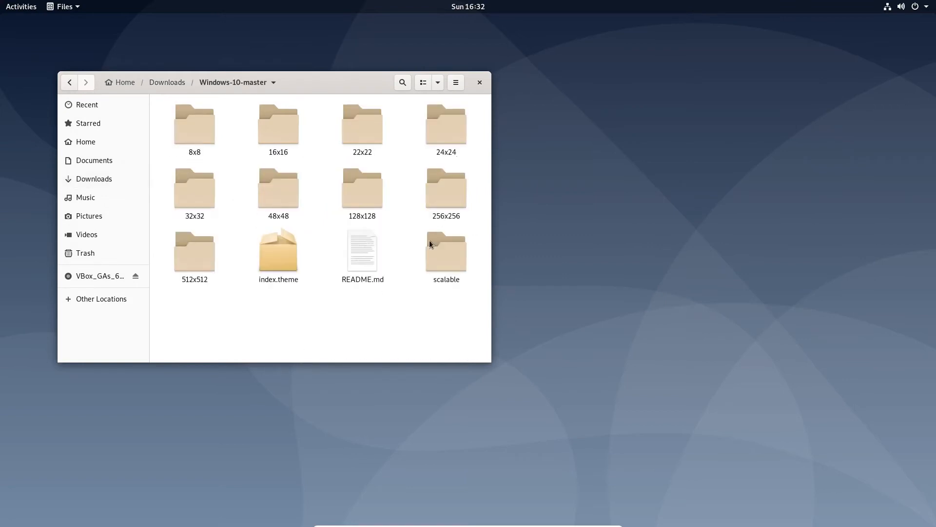
pyautogui.hotkey('alt', 'Left')
pyautogui.rightClick(383, 268)
pyautogui.click(403, 330)
pyautogui.write('su')
pyautogui.press('Return')
pyautogui.press('Return')
pyautogui.write('su')
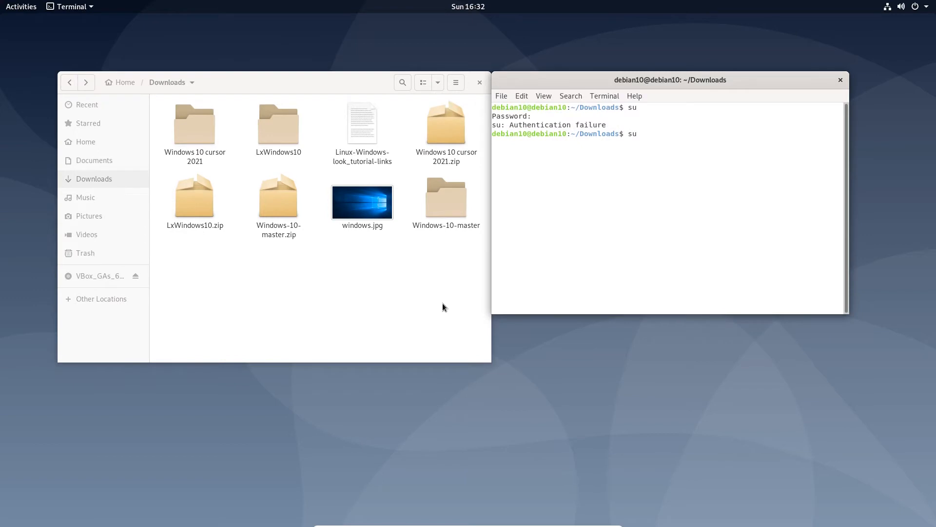
pyautogui.press('Return')
pyautogui.press('Return')
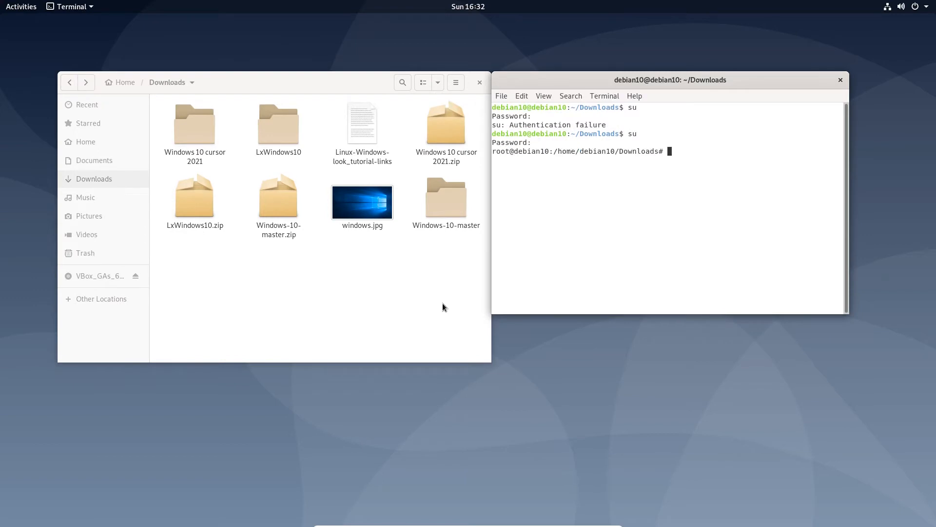
# Step: Copy the master icon theme into the system icons directory with "cp -r Windows-10-master /usr/share/icons"
pyautogui.write('cp -r Windows-')
pyautogui.press('Tab')
pyautogui.write('/usr/share/')
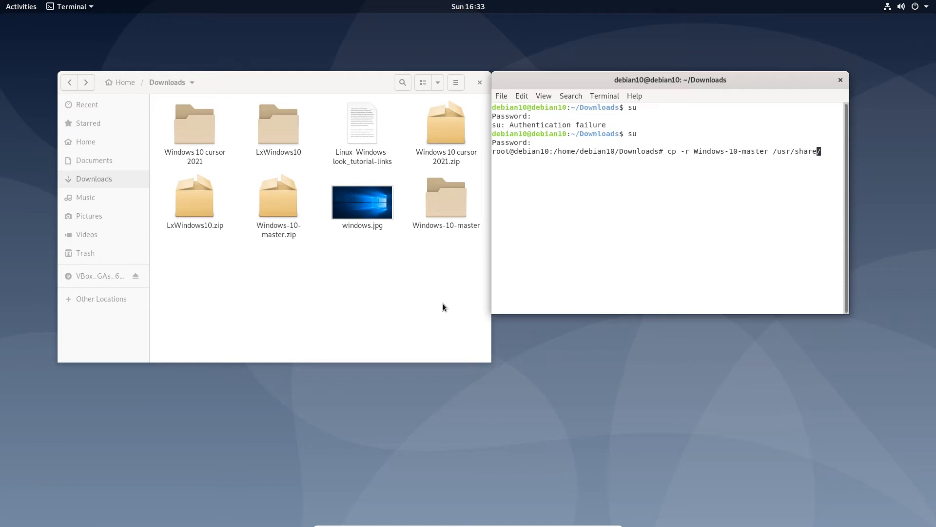
pyautogui.write('icons')
pyautogui.press('Return')
pyautogui.click(346, 294)
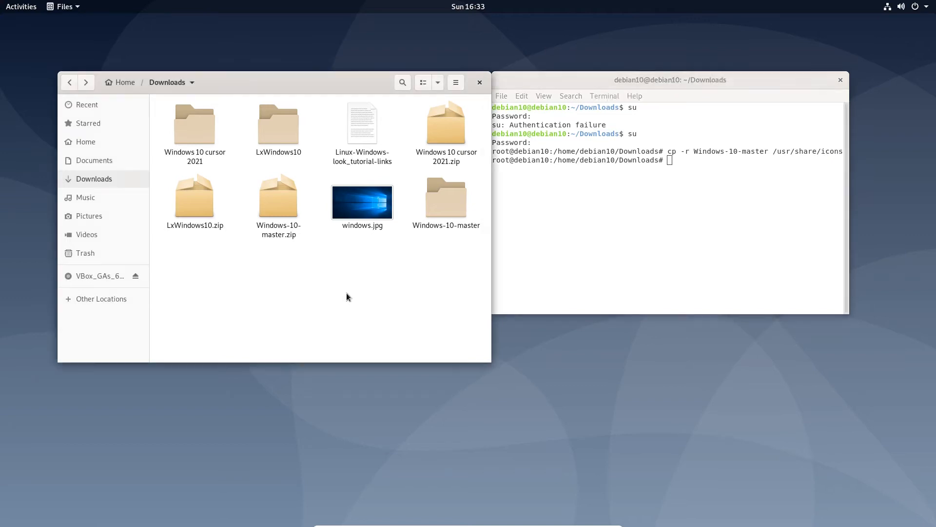
pyautogui.moveTo(291, 80); pyautogui.dragTo(317, 81)
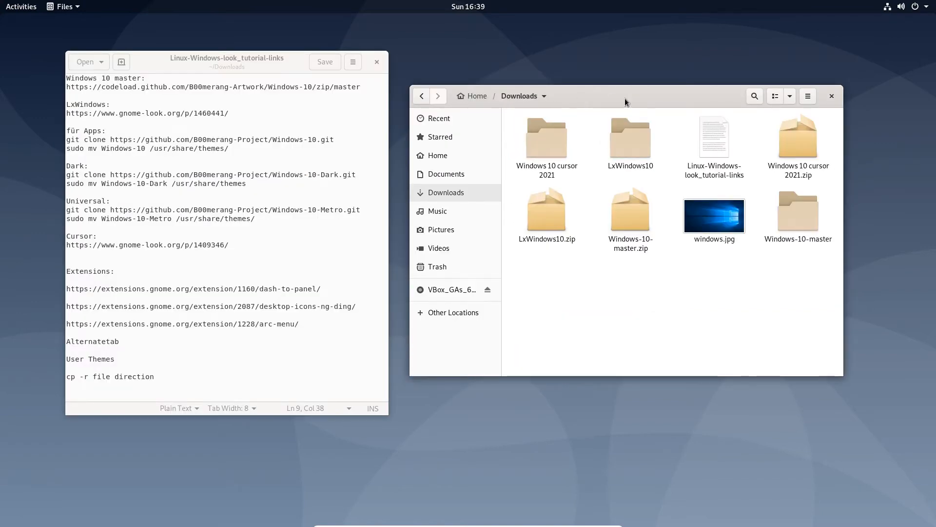
pyautogui.moveTo(614, 98); pyautogui.dragTo(639, 170)
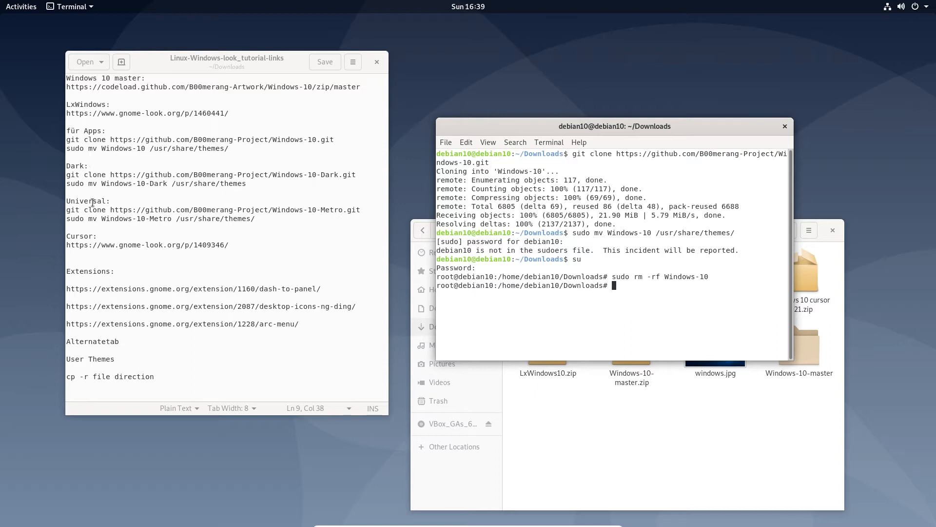
pyautogui.tripleClick(138, 140)
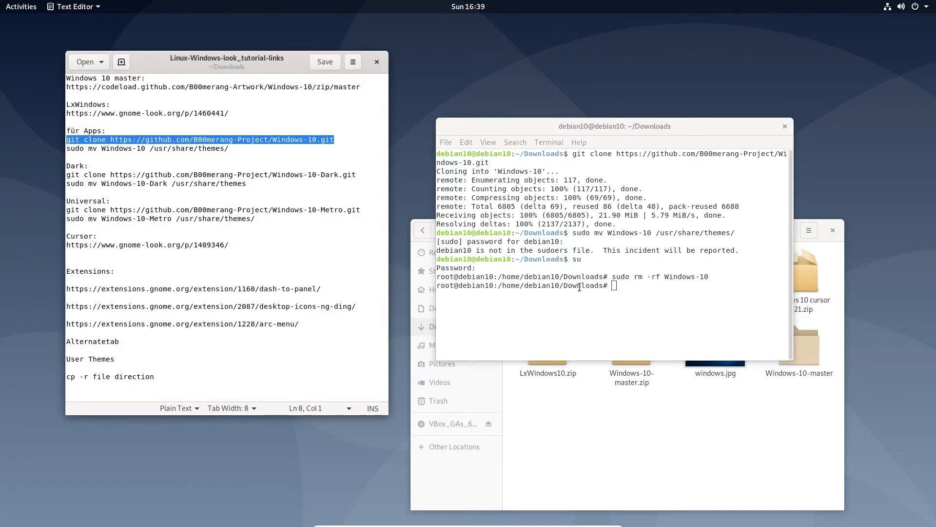
pyautogui.rightClick(628, 285)
pyautogui.click(642, 319)
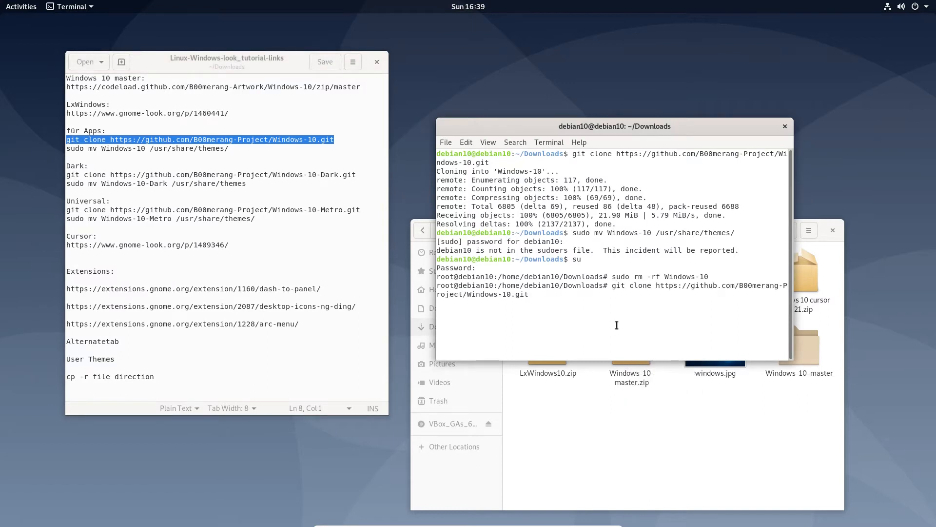
pyautogui.press('Return')
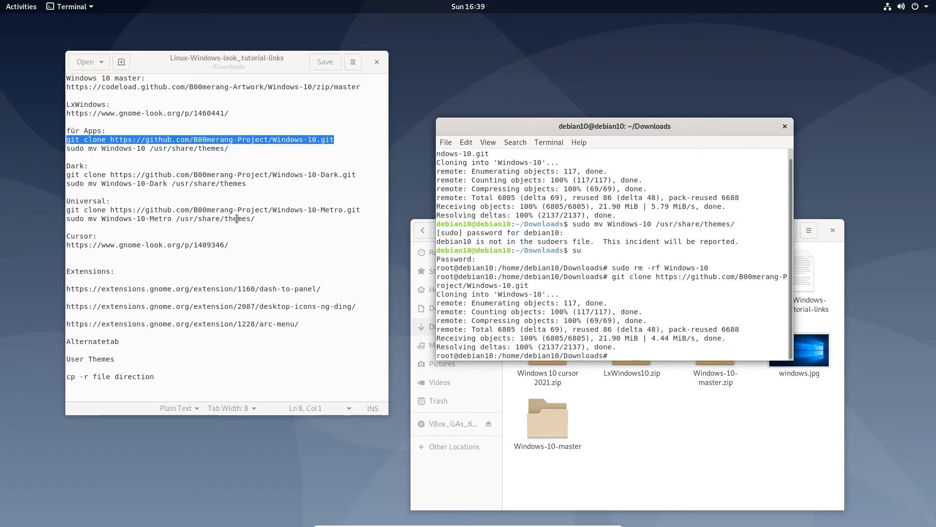
# Step: Move the cloned application theme into the system themes directory with the document's "sudo mv Windows-10 /usr/share/themes/" command
pyautogui.click(98, 147)
pyautogui.tripleClick(97, 146)
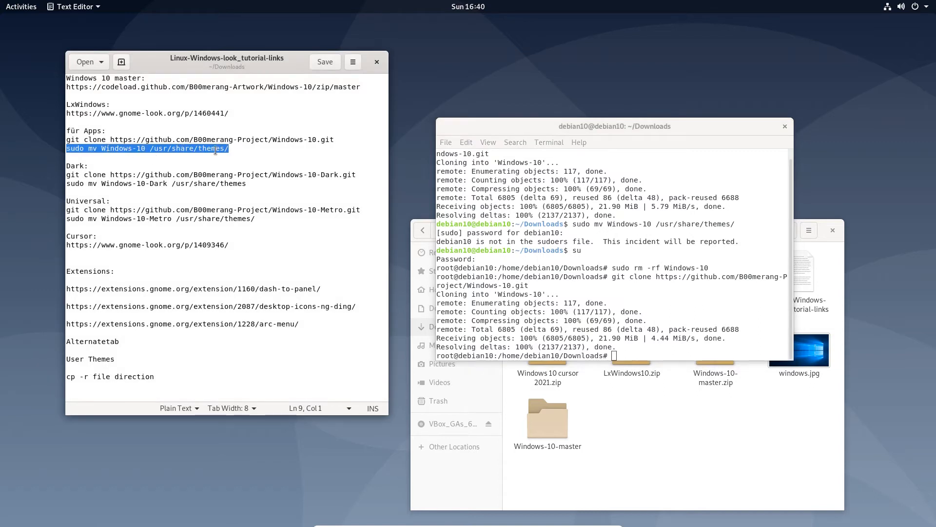
pyautogui.rightClick(626, 356)
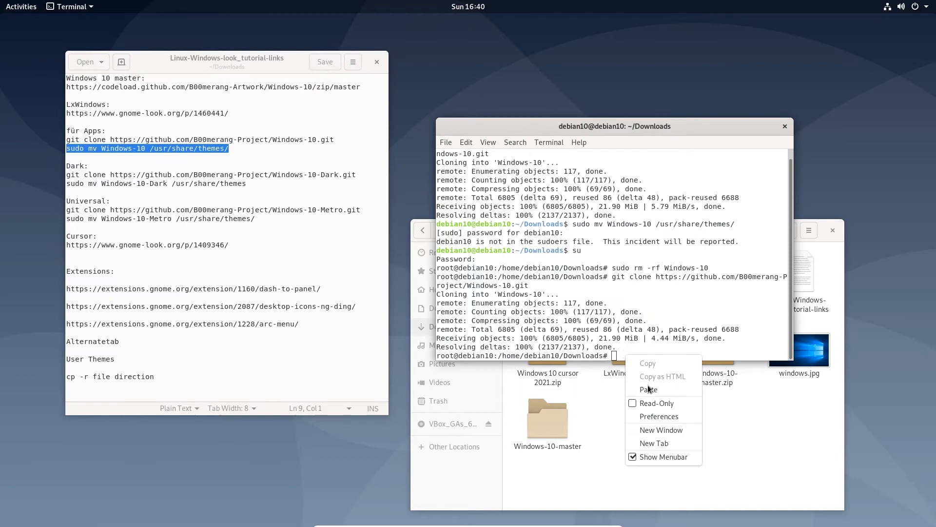
pyautogui.click(648, 389)
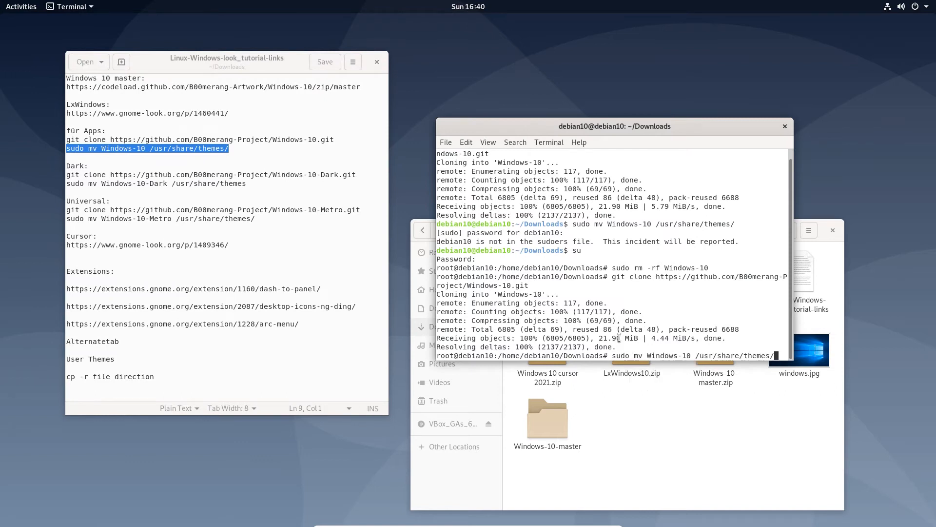
pyautogui.press('Return')
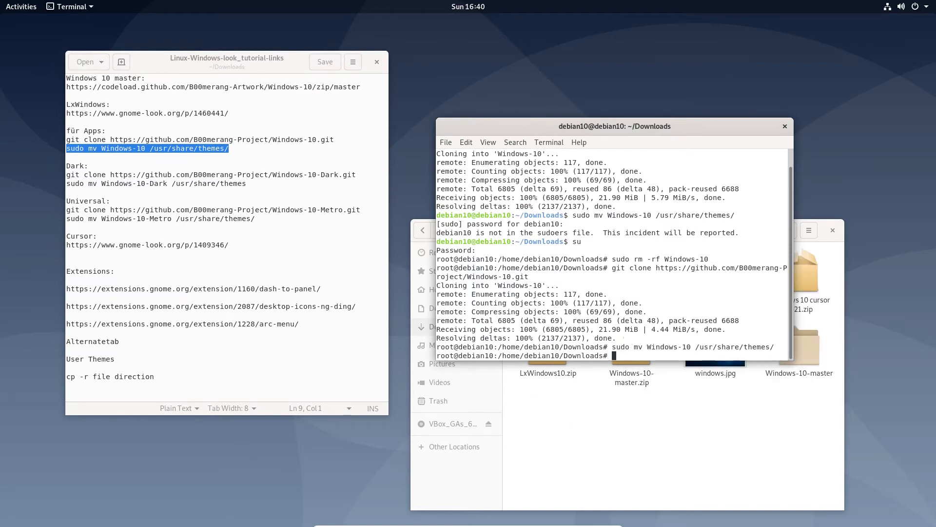
pyautogui.doubleClick(159, 175)
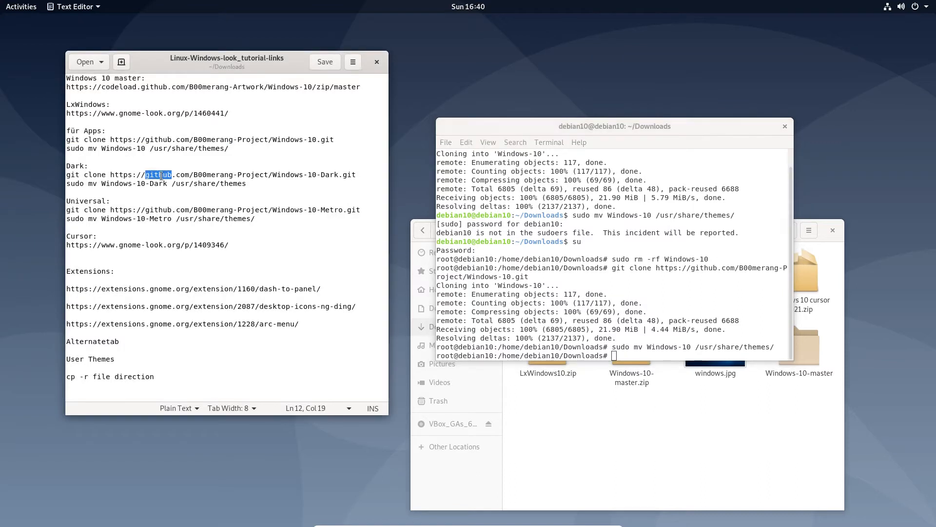
pyautogui.tripleClick(161, 175)
pyautogui.hotkey('ctrl', 'c')
pyautogui.click(632, 311)
pyautogui.hotkey('ctrl', 'shift', 'v')
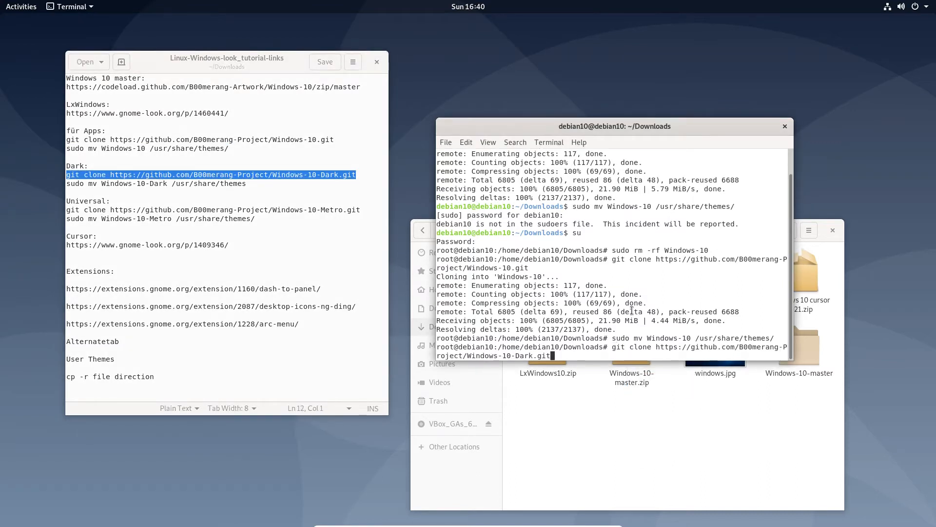
pyautogui.press('Return')
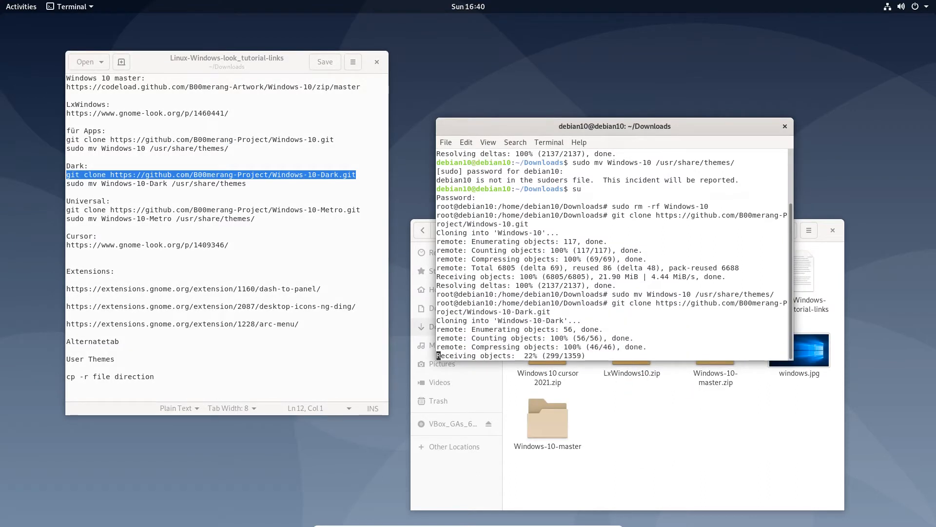
# Step: Move the dark theme into the system themes directory with the document's "sudo mv Windows-10-Dark /usr/share/themes" command
pyautogui.tripleClick(140, 184)
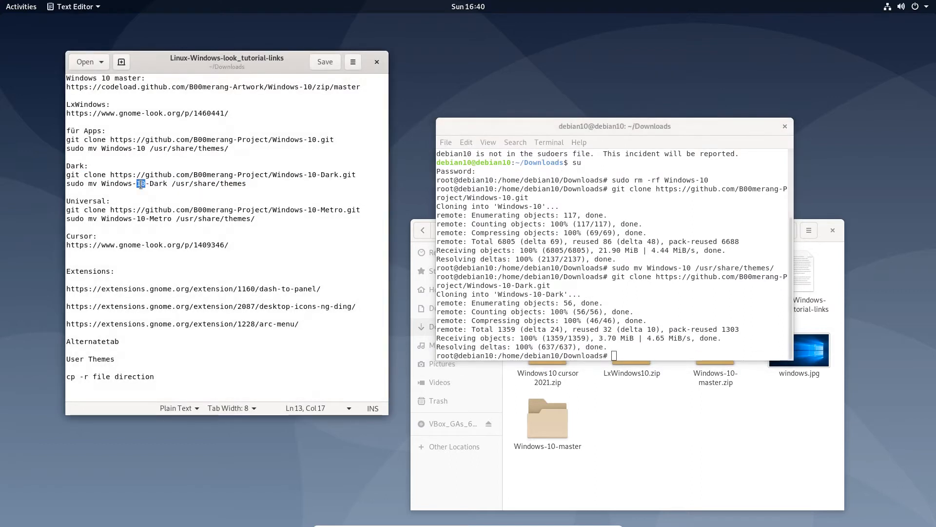
pyautogui.rightClick(623, 354)
pyautogui.click(648, 388)
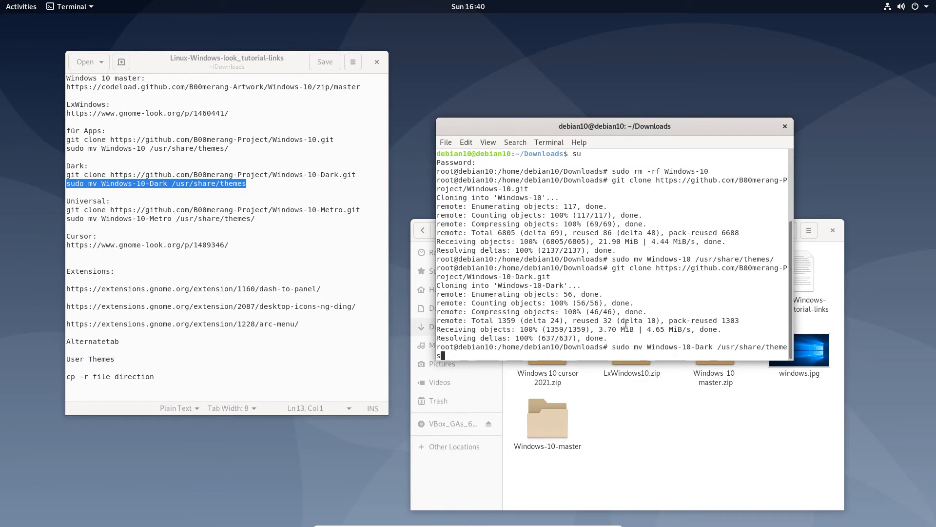
pyautogui.press('Return')
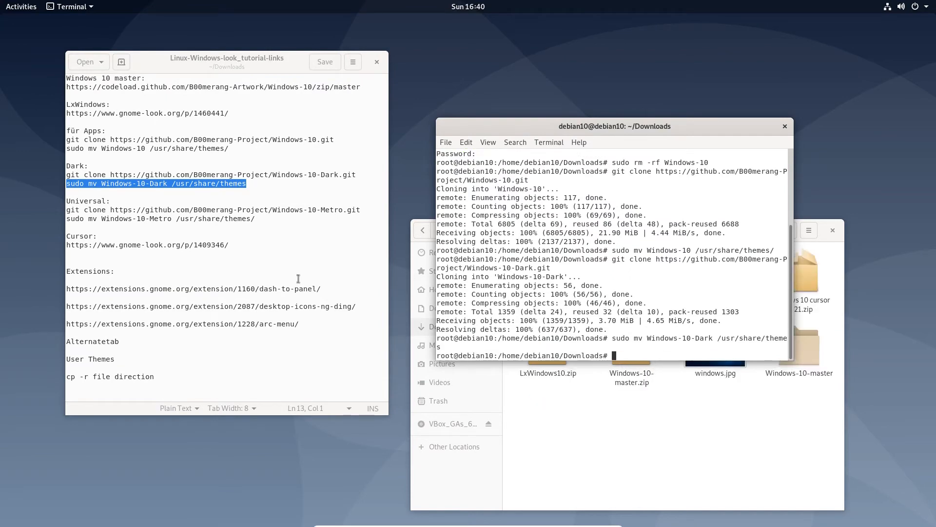
pyautogui.tripleClick(95, 210)
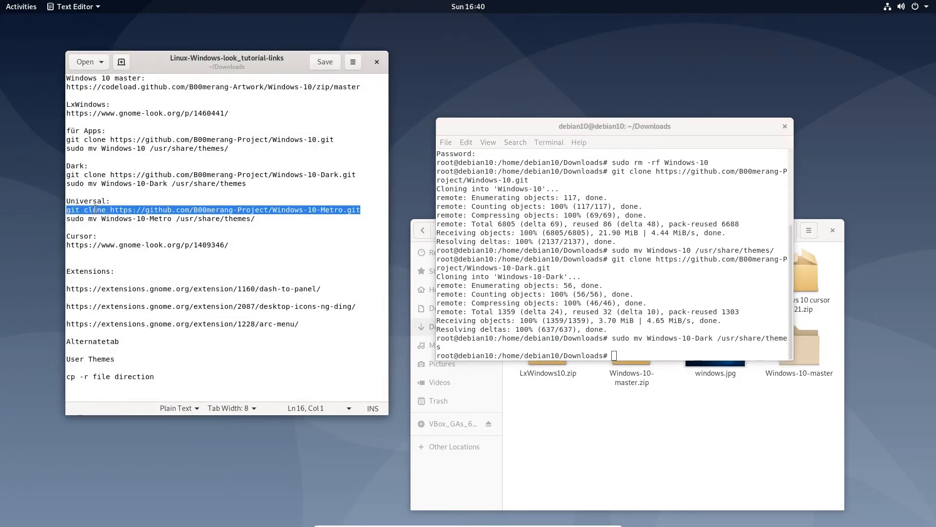
pyautogui.rightClick(617, 356)
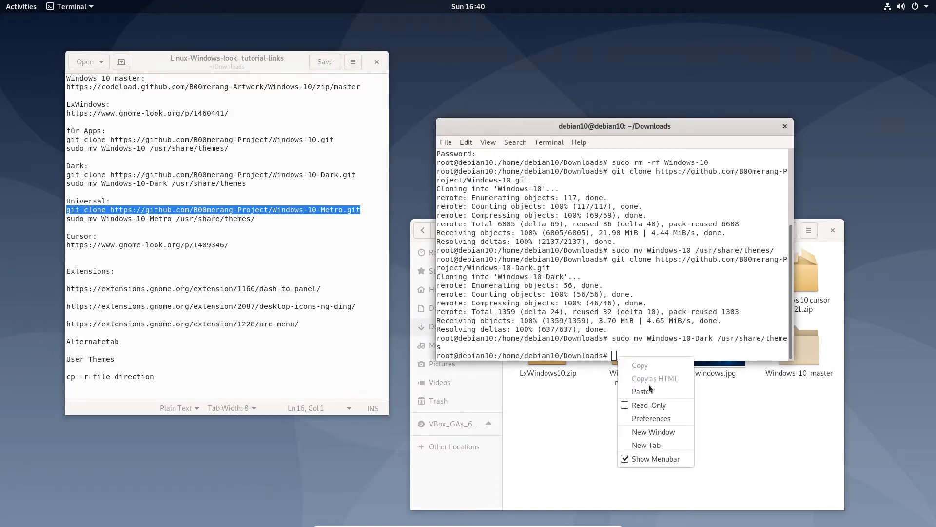
pyautogui.click(642, 391)
pyautogui.press('Return')
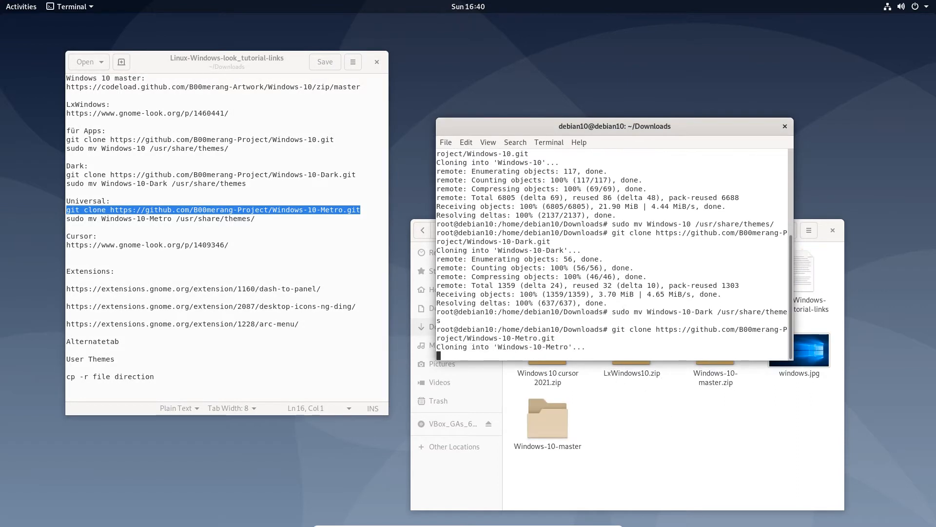
# Step: Move the universal theme with the document's "sudo mv Windows-10-Metro /usr/share/themes/" command, and exit the root session
pyautogui.tripleClick(156, 220)
pyautogui.hotkey('ctrl', 'c')
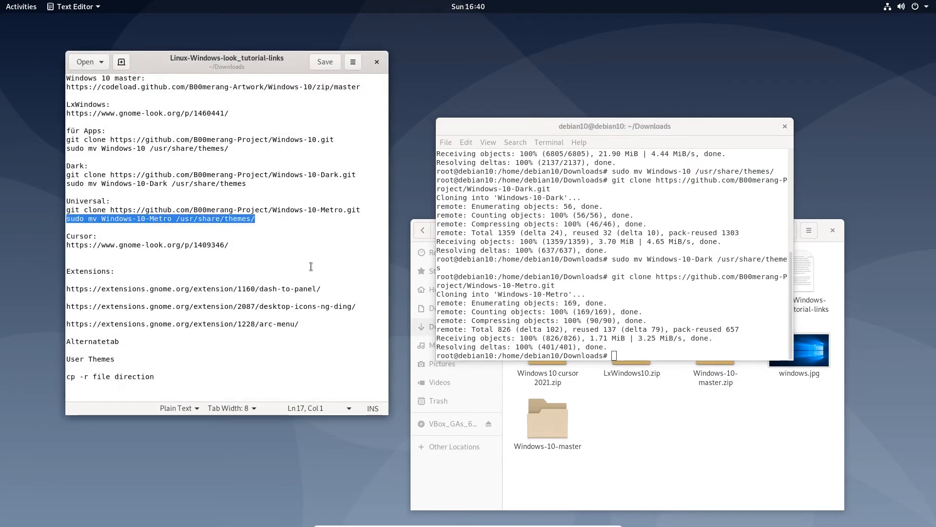
pyautogui.rightClick(626, 356)
pyautogui.click(647, 389)
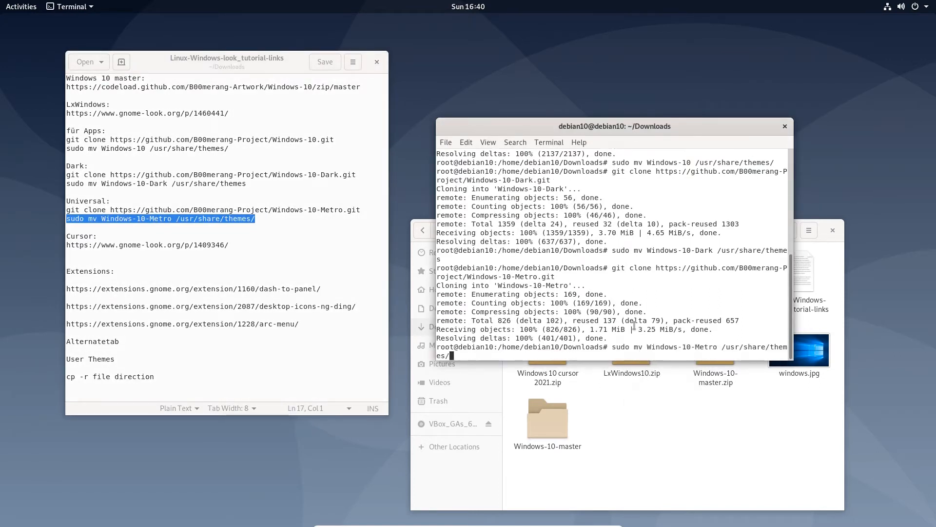
pyautogui.press('Return')
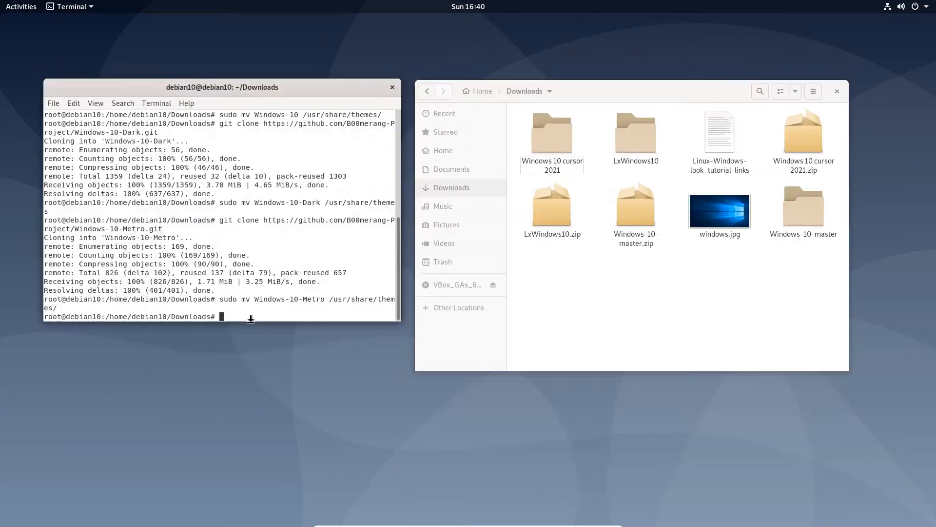
pyautogui.write('exit')
pyautogui.press('Return')
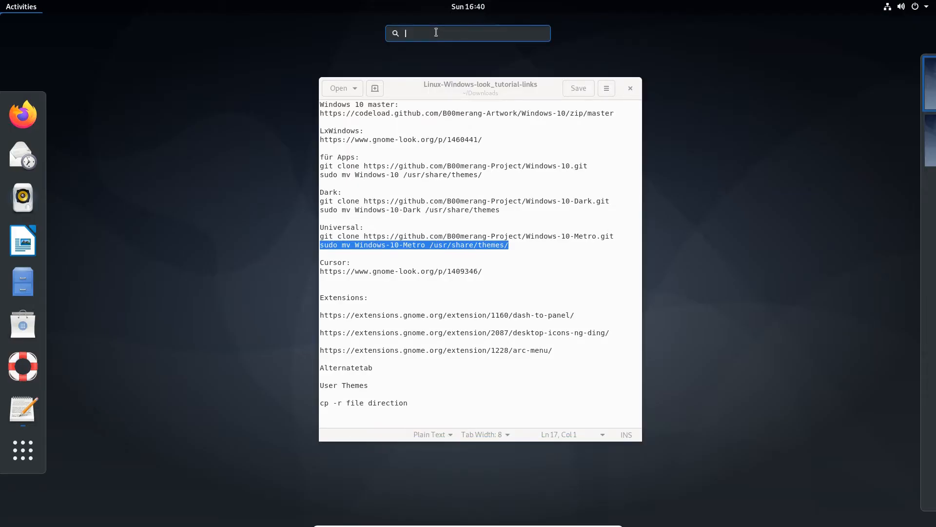
# Step: Launch Tweaks and set the Applications theme to Windows-10 in the appearance settings
pyautogui.write('tweak')
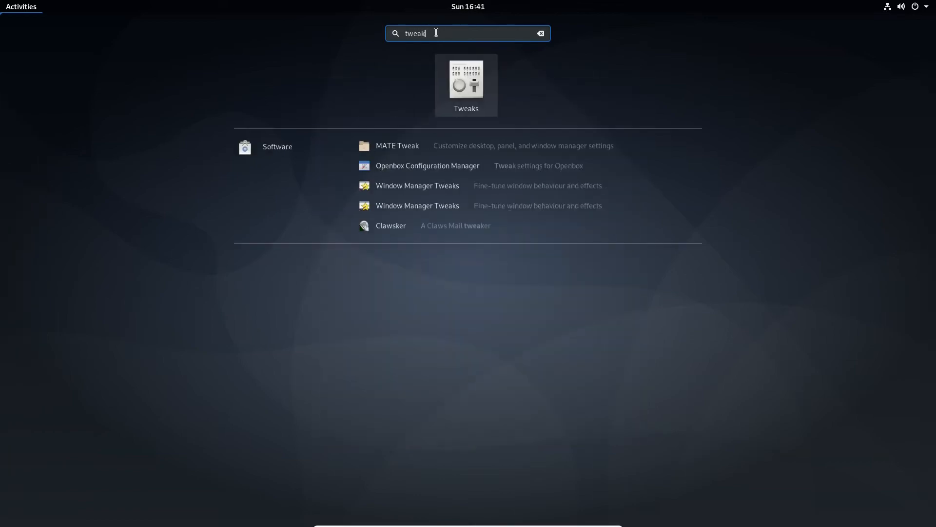
pyautogui.press('Return')
pyautogui.moveTo(329, 91); pyautogui.dragTo(475, 85)
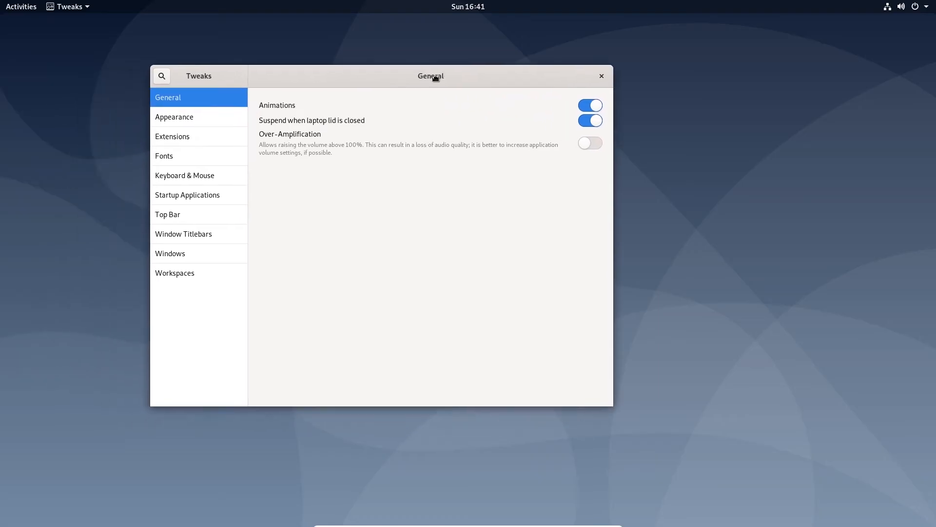
pyautogui.click(171, 120)
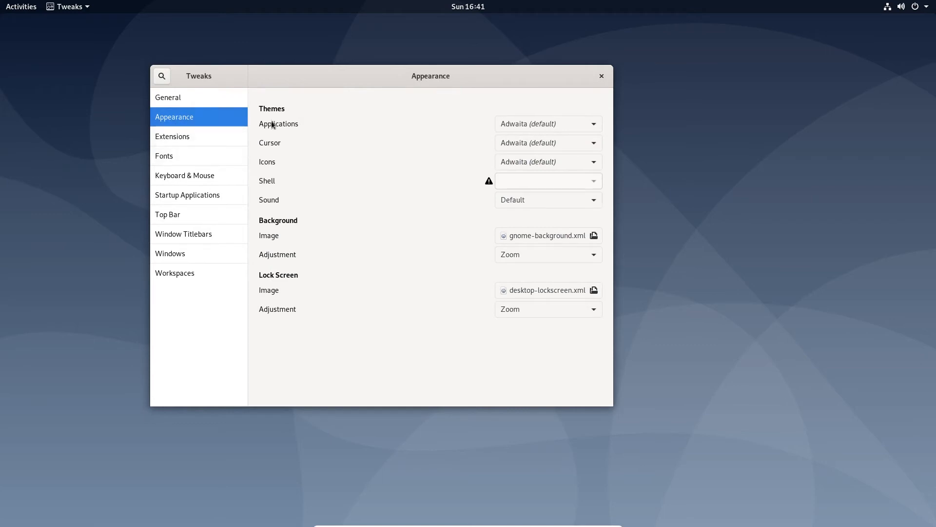
pyautogui.click(534, 123)
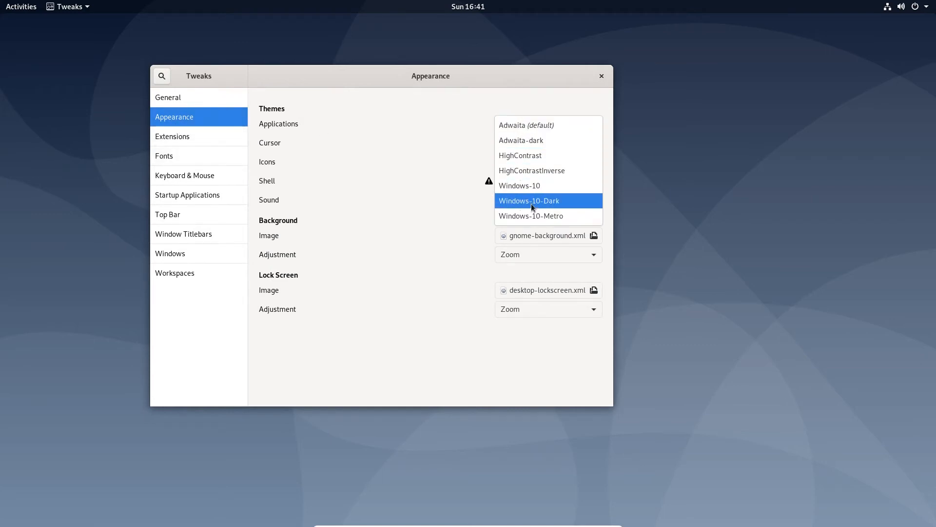
pyautogui.click(530, 187)
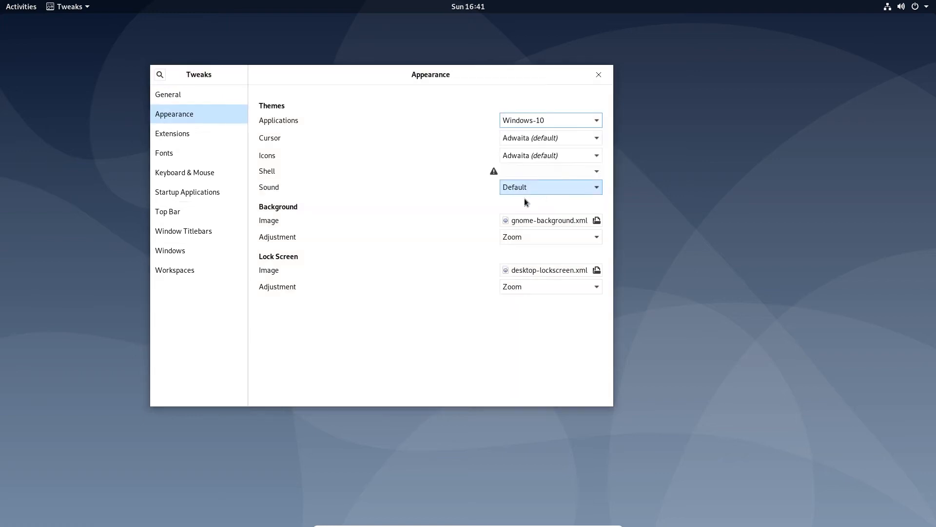
# Step: Try the Windows-10-Dark and Windows-10-Metro application themes, and switch back to Windows-10
pyautogui.click(520, 119)
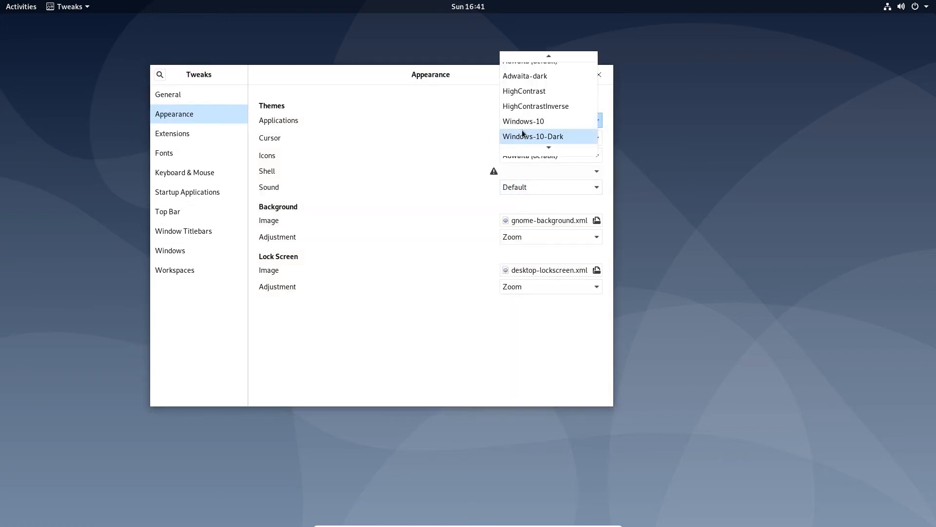
pyautogui.click(522, 132)
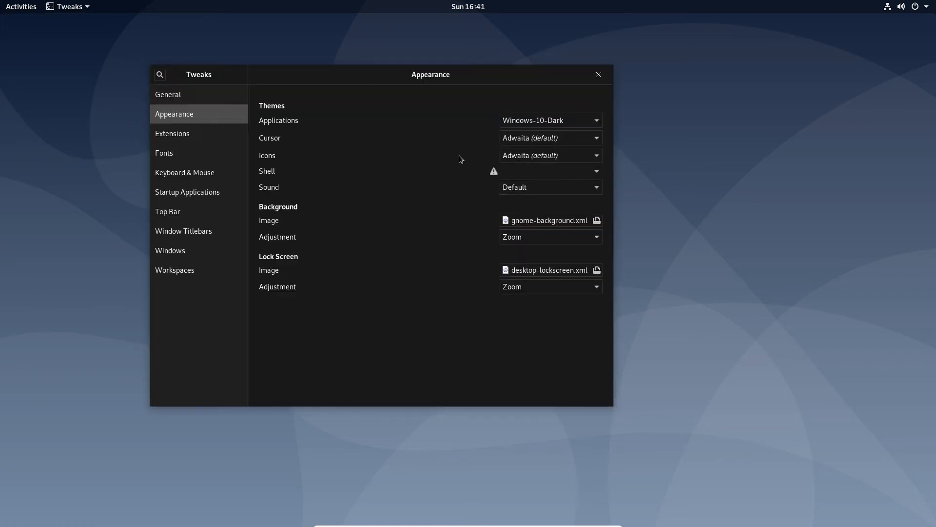
pyautogui.click(520, 124)
pyautogui.click(519, 129)
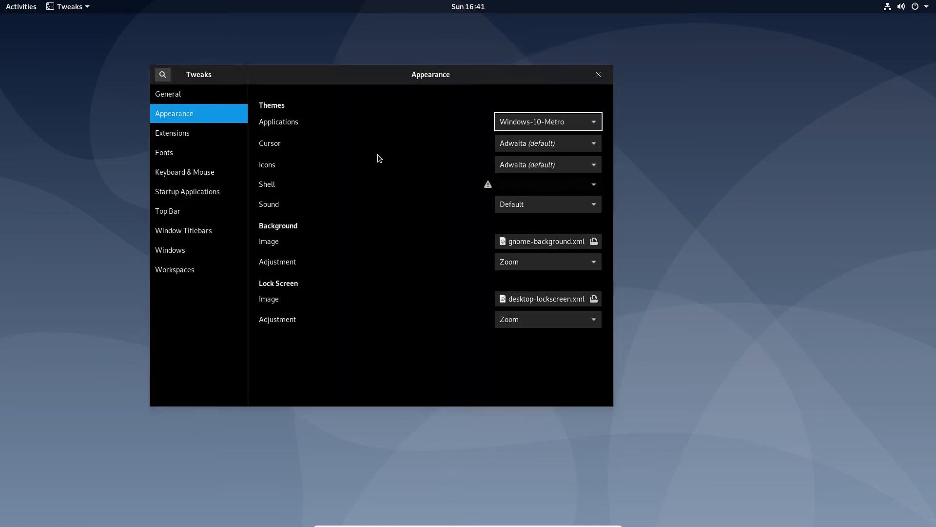
pyautogui.click(502, 126)
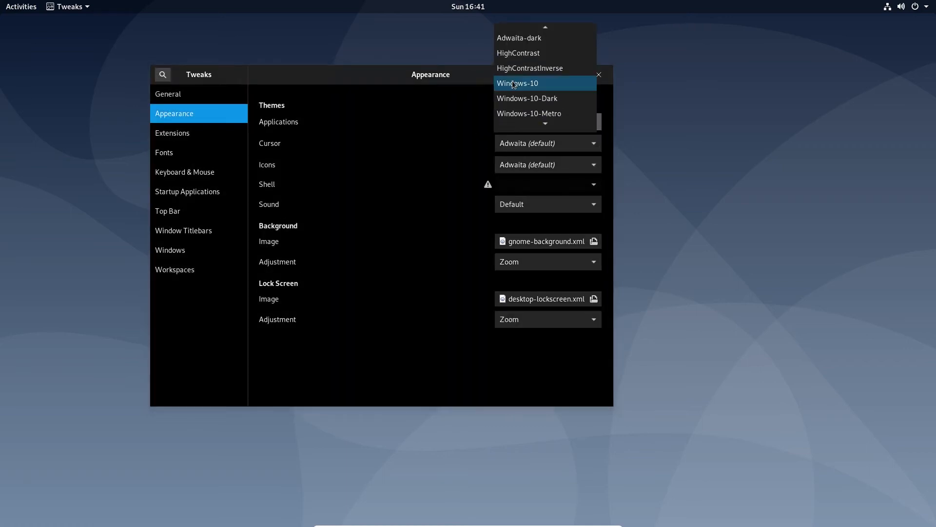
pyautogui.click(519, 85)
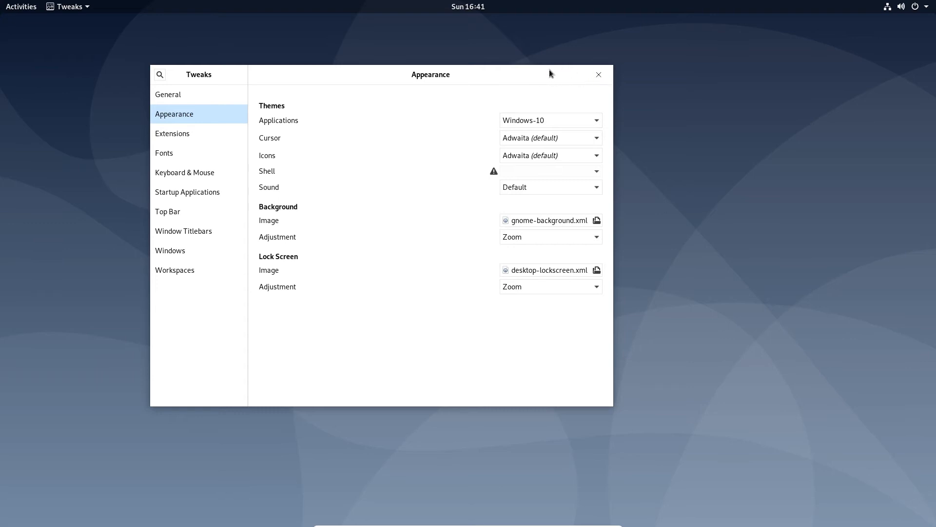
# Step: Enable the Maximize and Minimize titlebar buttons for all windows
pyautogui.click(186, 234)
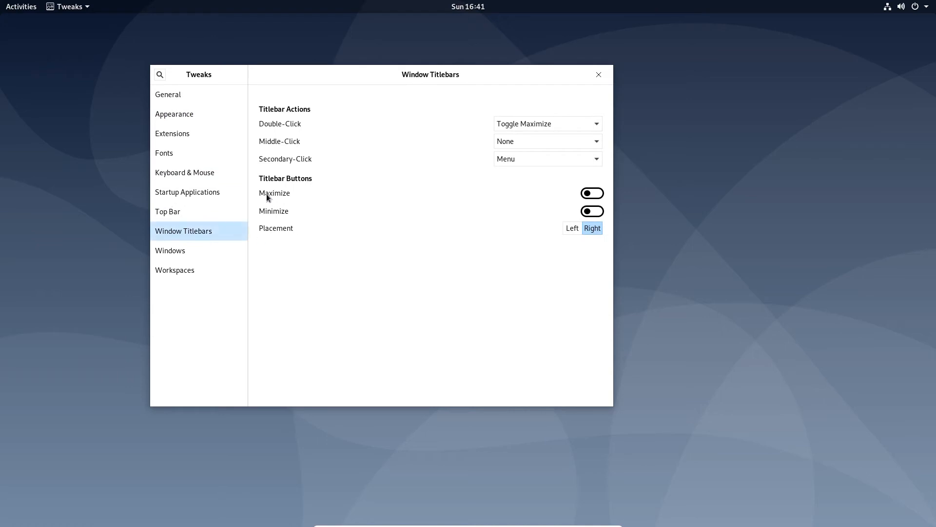
pyautogui.click(594, 197)
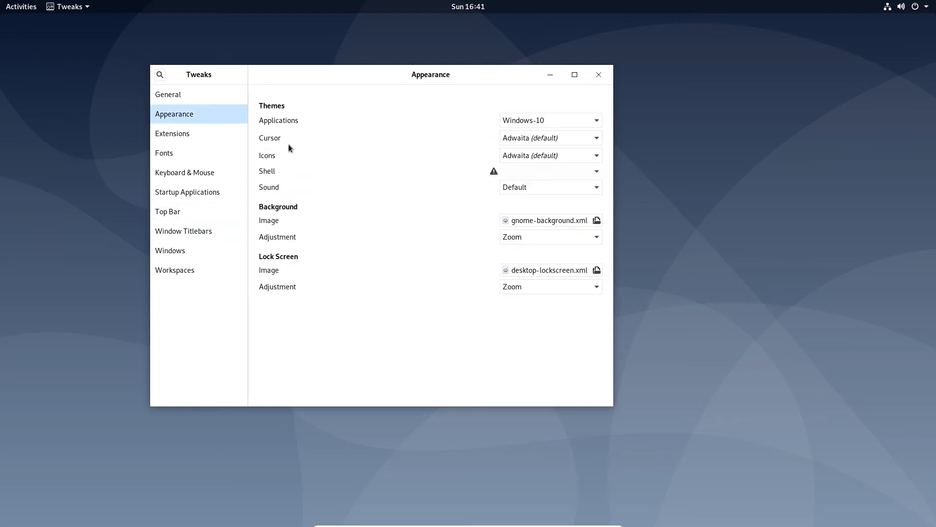
# Step: Set the Cursor theme to Win_10 and the Icons theme to Windows-10-master
pyautogui.click(535, 138)
pyautogui.click(504, 156)
pyautogui.moveTo(391, 69); pyautogui.dragTo(411, 60)
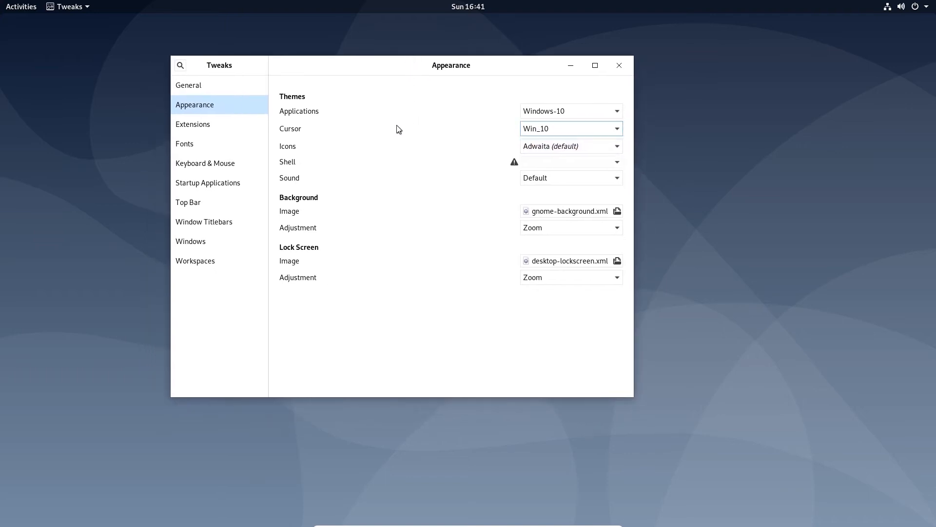
pyautogui.click(542, 146)
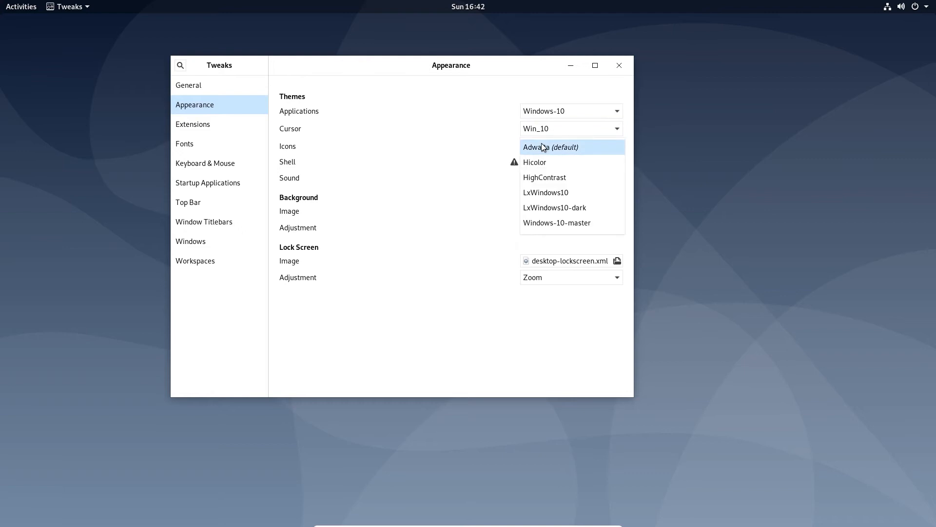
pyautogui.click(556, 223)
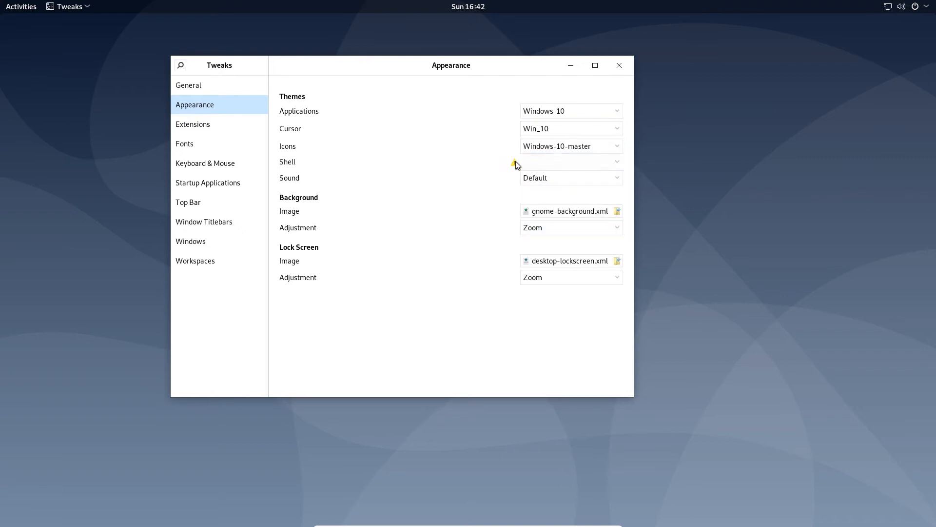
# Step: Examine the icons of all installed applications in the applications overview, and return to the Tweaks window
pyautogui.click(18, 7)
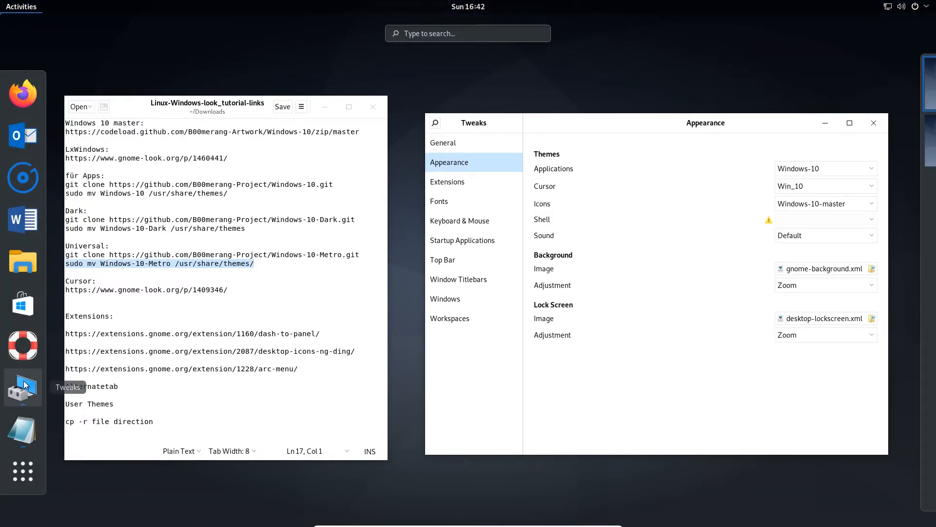
pyautogui.click(23, 471)
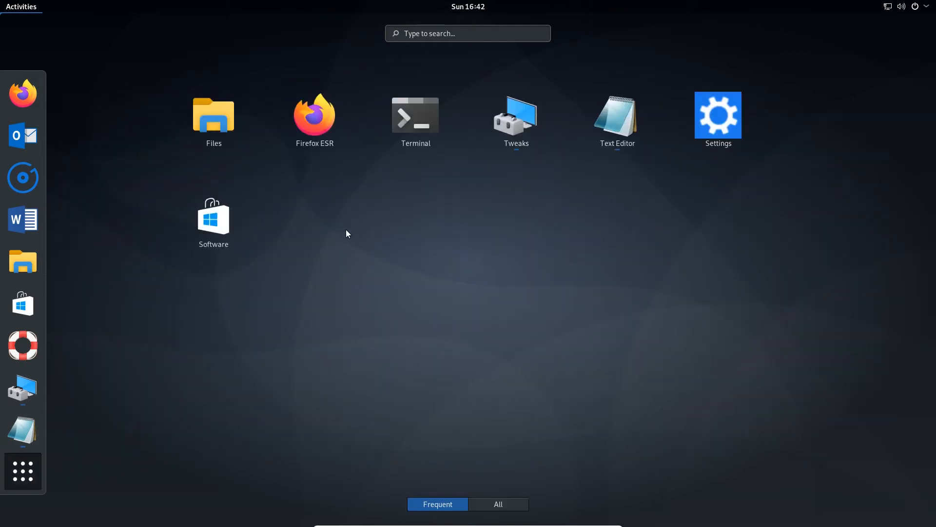
pyautogui.click(496, 503)
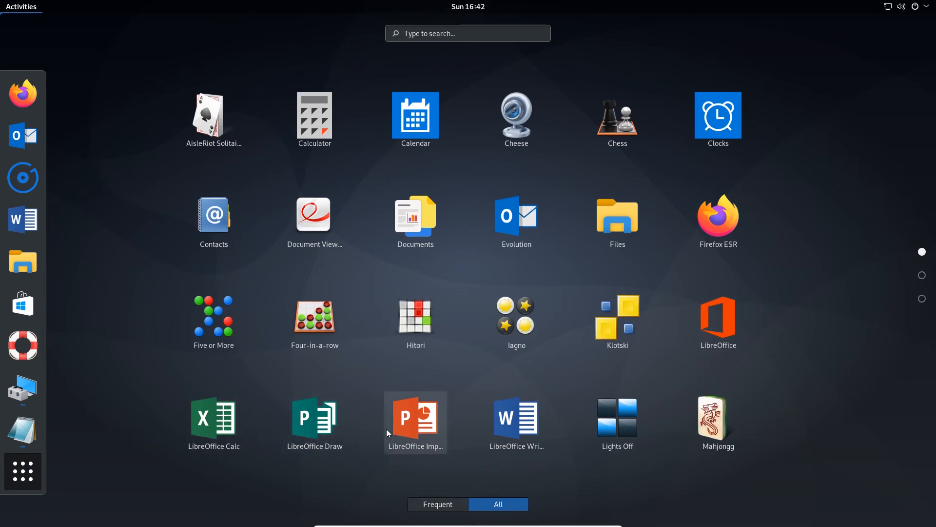
pyautogui.scroll(-2, 386, 415)
pyautogui.click(385, 399)
# Step: Enable the User themes extension so that a shell theme can be chosen
pyautogui.moveTo(516, 167)
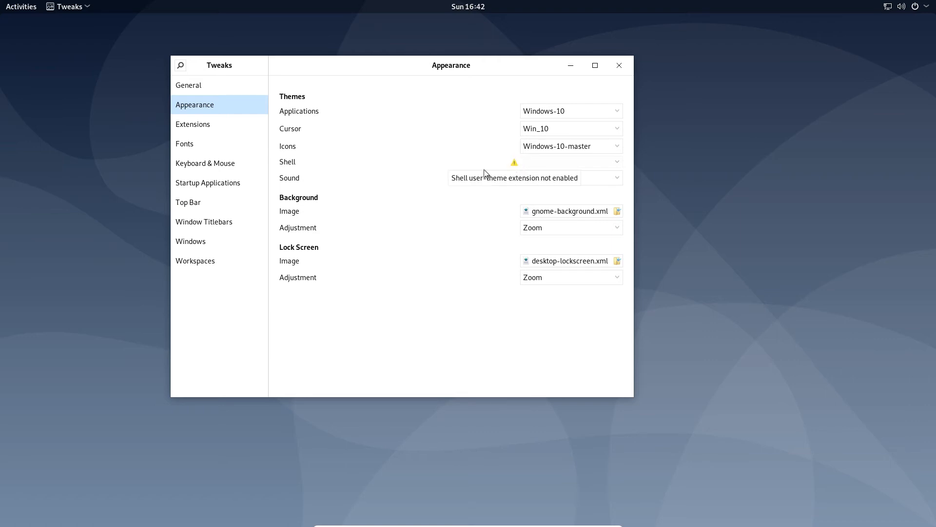
pyautogui.click(196, 125)
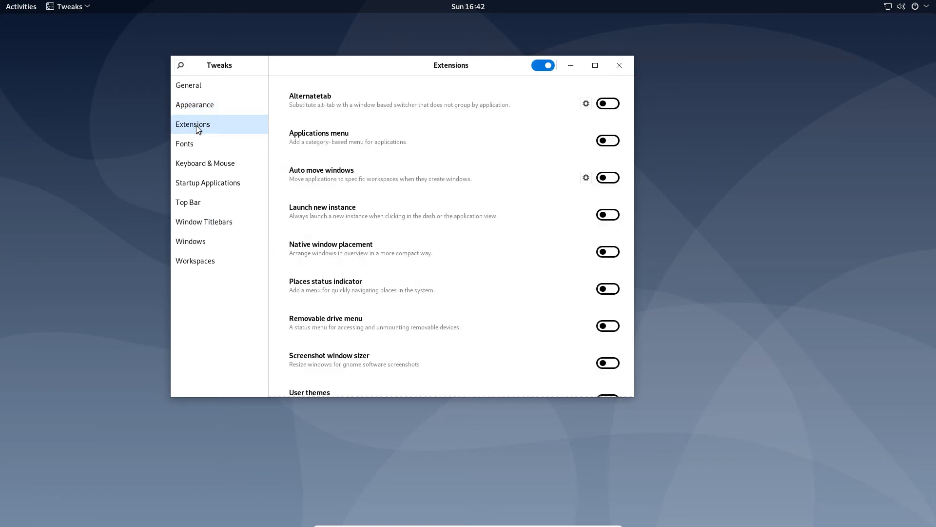
pyautogui.scroll(-3, 443, 168)
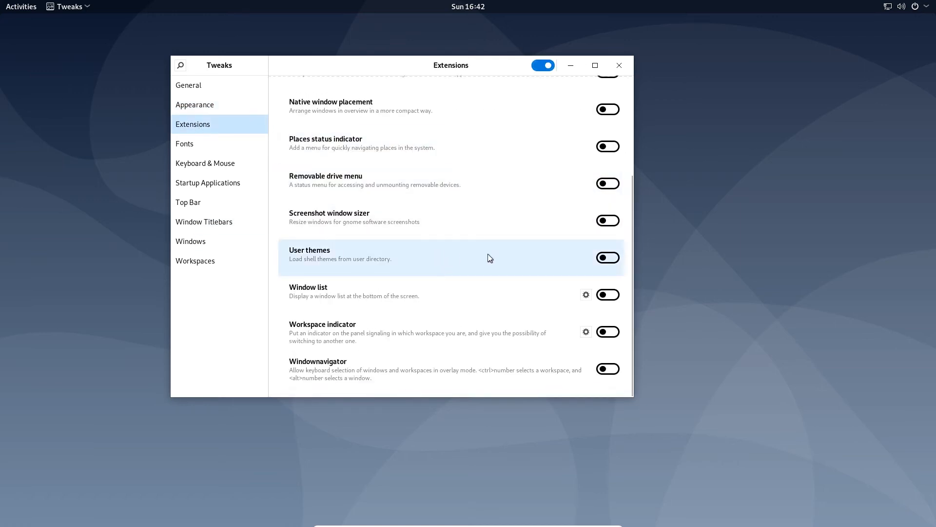
pyautogui.click(610, 258)
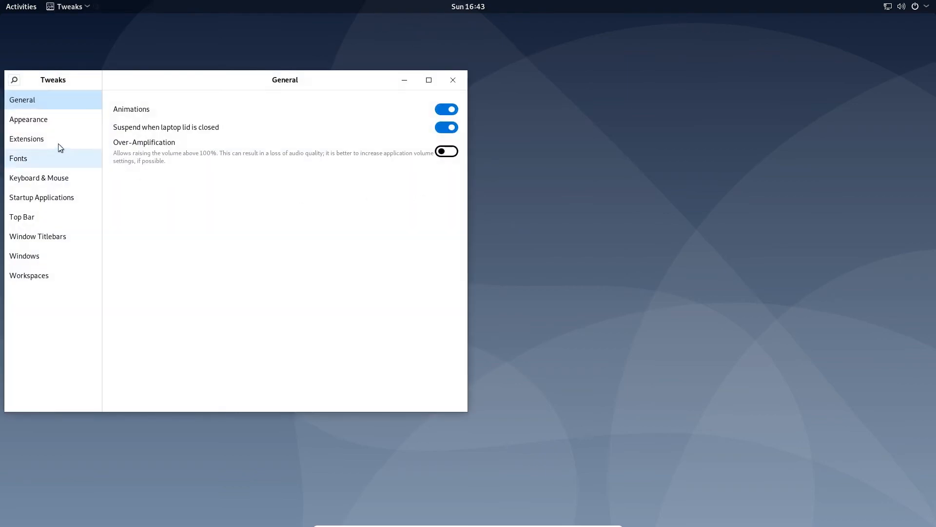
# Step: Set the Shell theme to Windows-10 in the Tweaks appearance settings
pyautogui.click(49, 136)
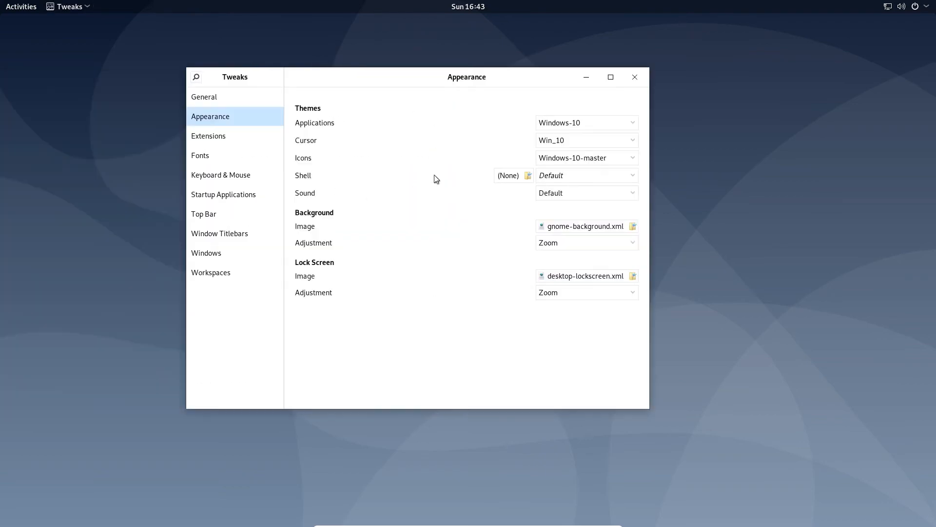
pyautogui.click(548, 176)
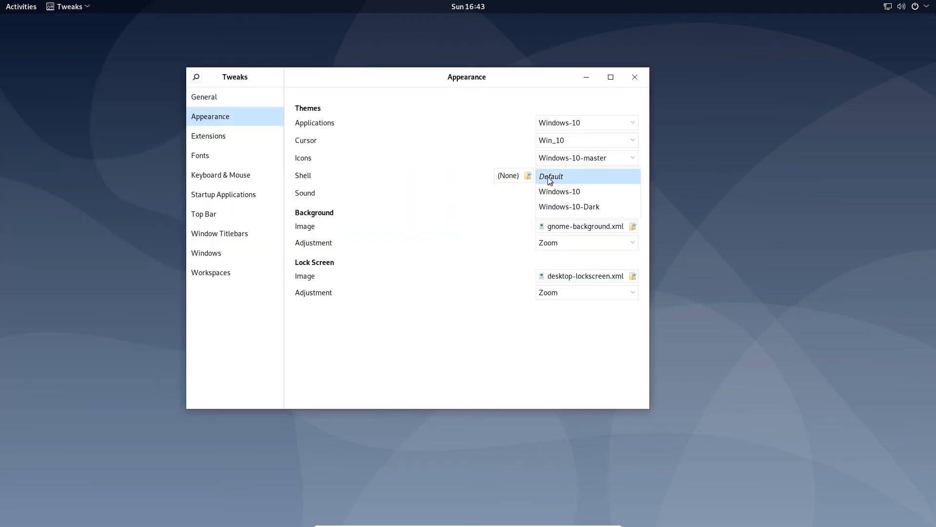
pyautogui.click(557, 192)
pyautogui.click(519, 205)
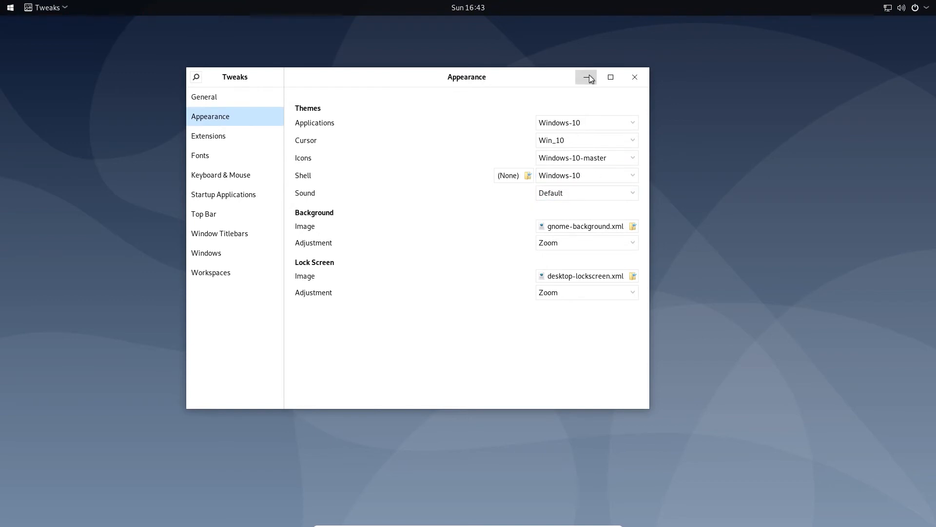
# Step: Enable the Alternatetab extension in Tweaks
pyautogui.click(226, 141)
pyautogui.scroll(-1, 385, 245)
pyautogui.scroll(1, 394, 229)
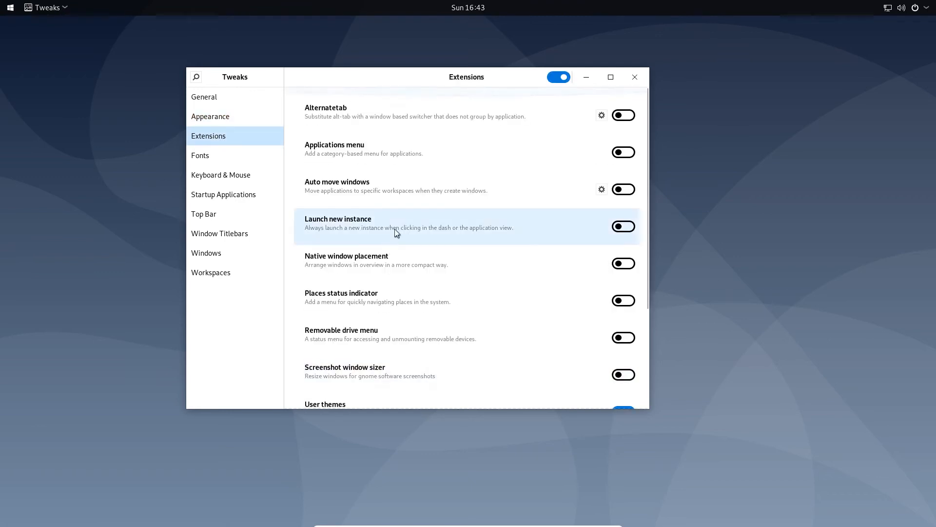
pyautogui.click(628, 116)
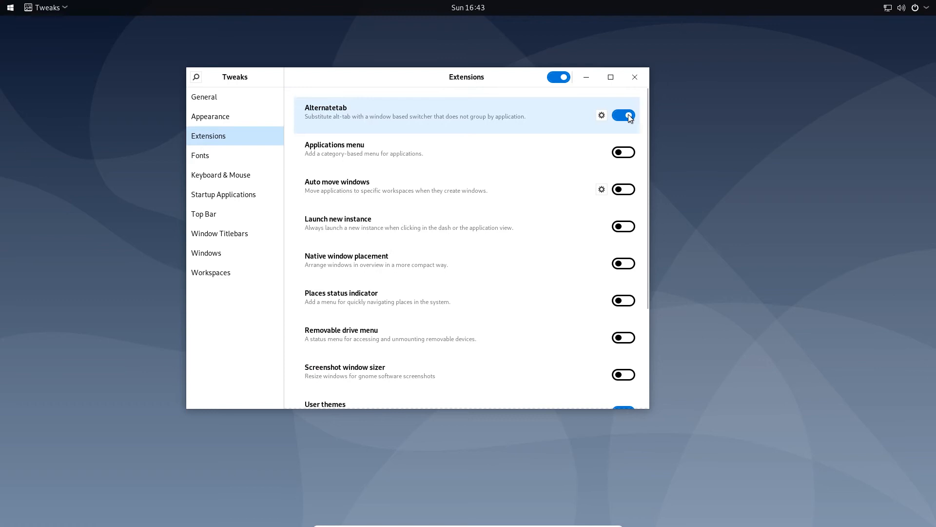
# Step: Cycle through the open windows to examine the window-based switcher
pyautogui.hotkey('alt', 'Tab')
pyautogui.hotkey('alt', 'Tab')
pyautogui.hotkey('alt', 'Tab')
pyautogui.hotkey('alt', 'Tab')
pyautogui.hotkey('alt', 'Tab')
pyautogui.hotkey('alt', 'Tab')
pyautogui.hotkey('alt', 'Tab')
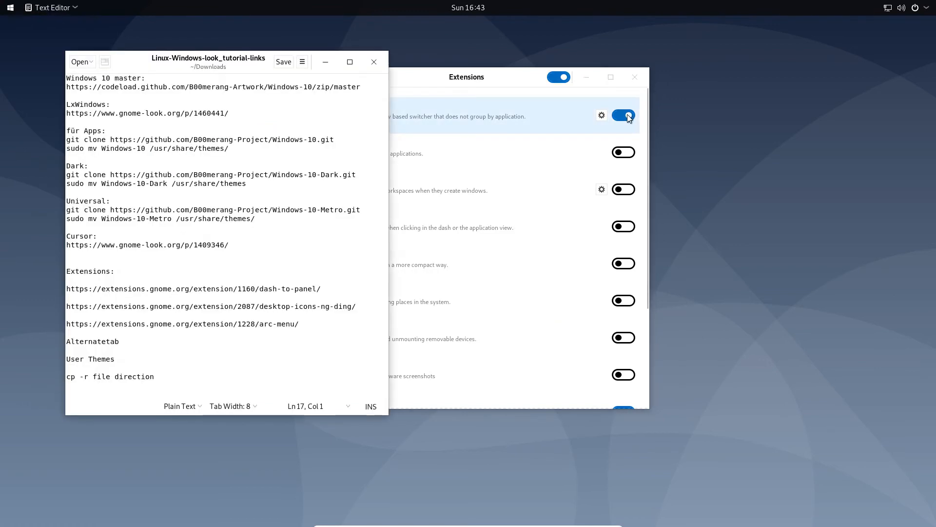
# Step: Turn off Alternatetab to compare it with the default window switcher, and enable the extension again
pyautogui.click(628, 115)
pyautogui.hotkey('alt', 'Tab')
pyautogui.hotkey('alt', 'Tab')
pyautogui.hotkey('alt', 'Tab')
pyautogui.hotkey('alt', 'Tab')
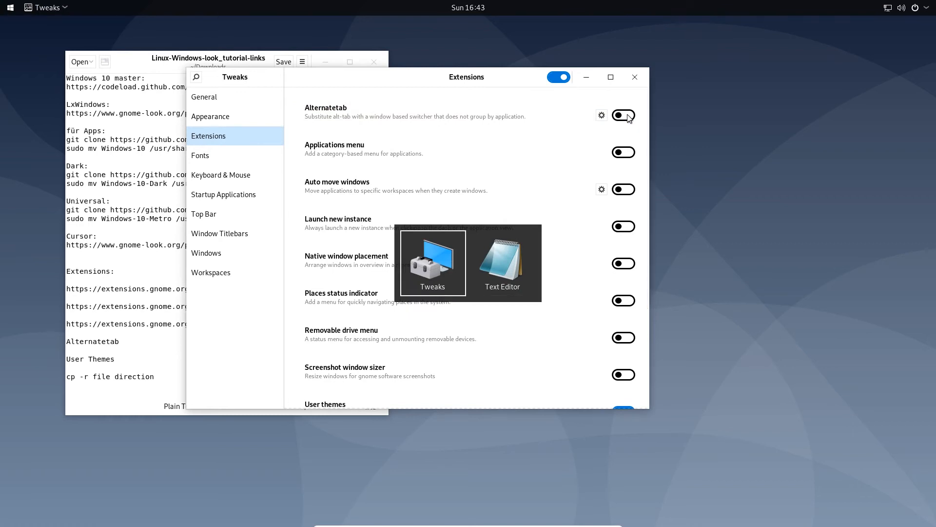
pyautogui.hotkey('alt', 'Tab')
pyautogui.click(629, 117)
# Step: Switch to Firefox, search the web for "gnome extensions" and open the extensions.gnome.org site to browse its extension list
pyautogui.press('super')
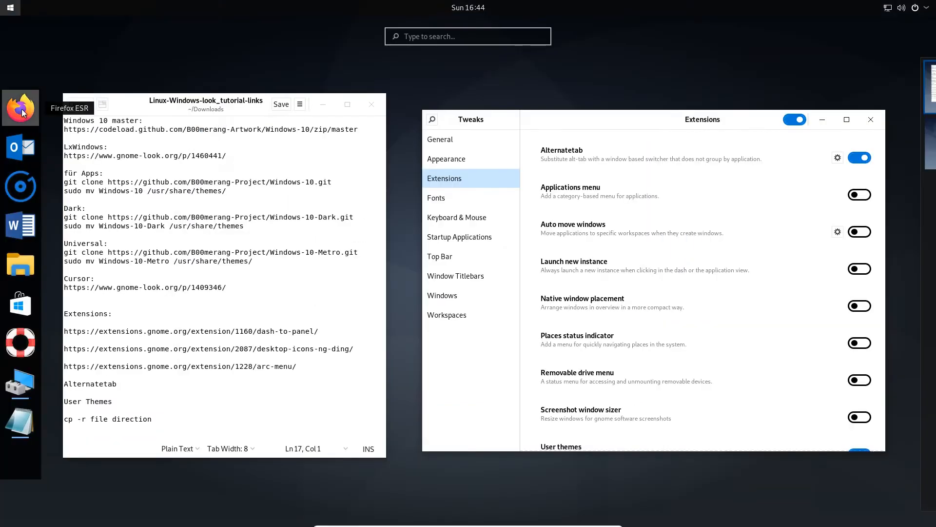
pyautogui.click(24, 108)
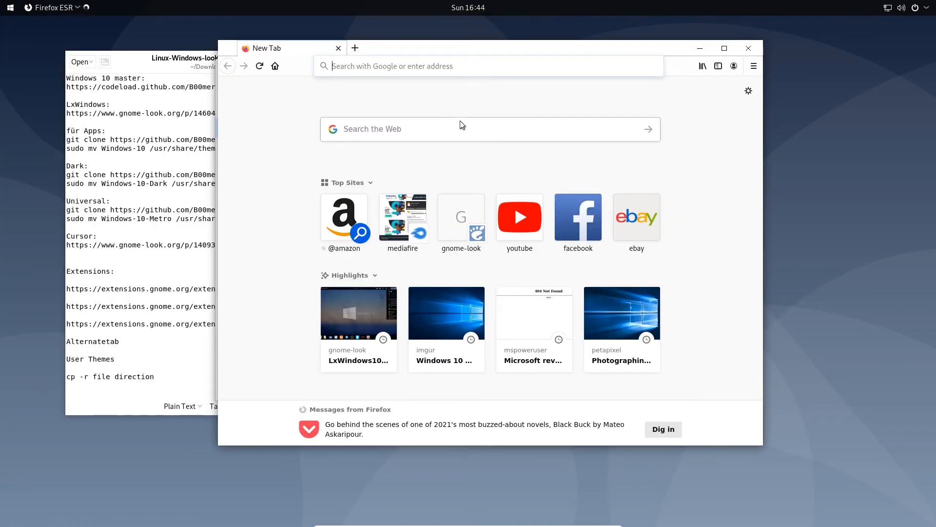
pyautogui.click(430, 120)
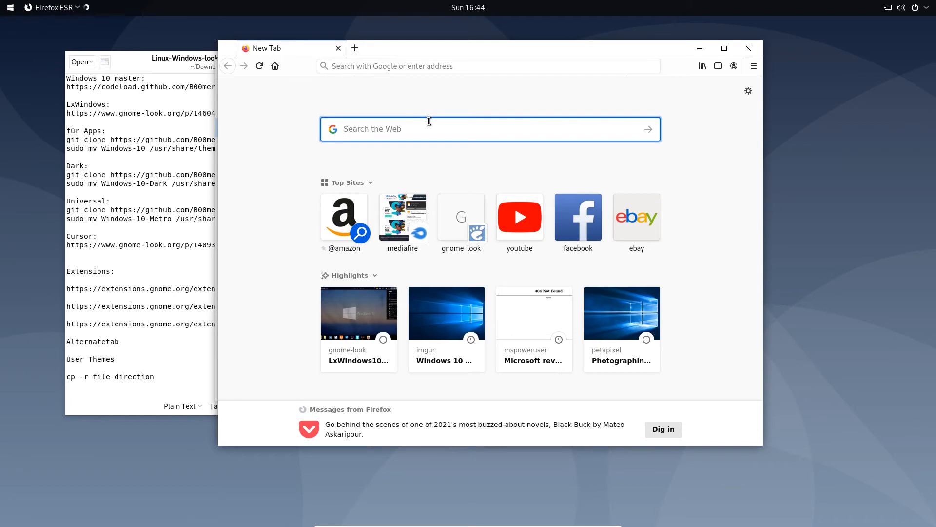
pyautogui.write('gnome extensions')
pyautogui.press('Return')
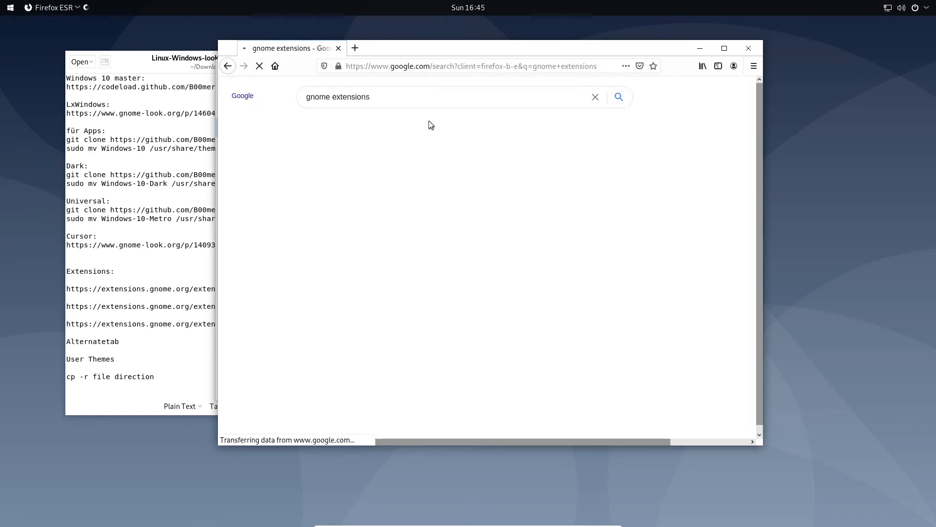
pyautogui.click(366, 179)
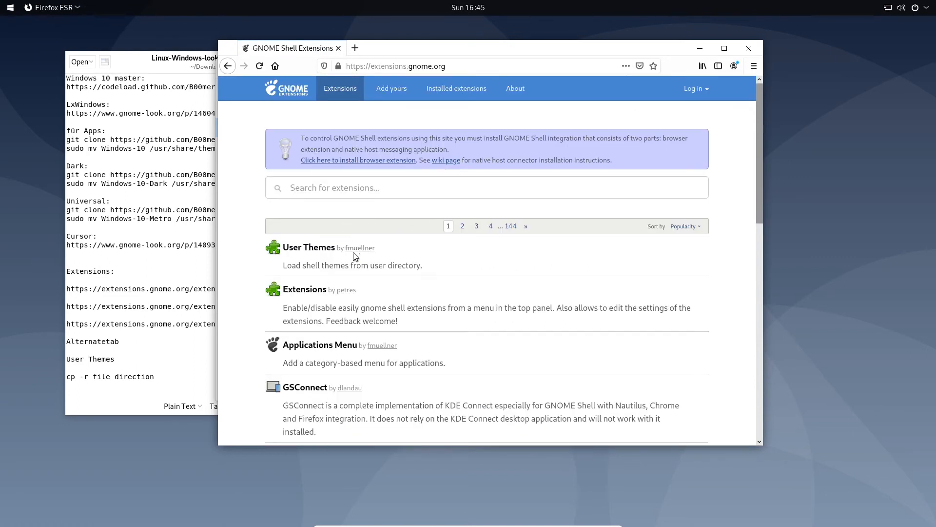
pyautogui.scroll(-10, 353, 252)
pyautogui.scroll(10, 342, 265)
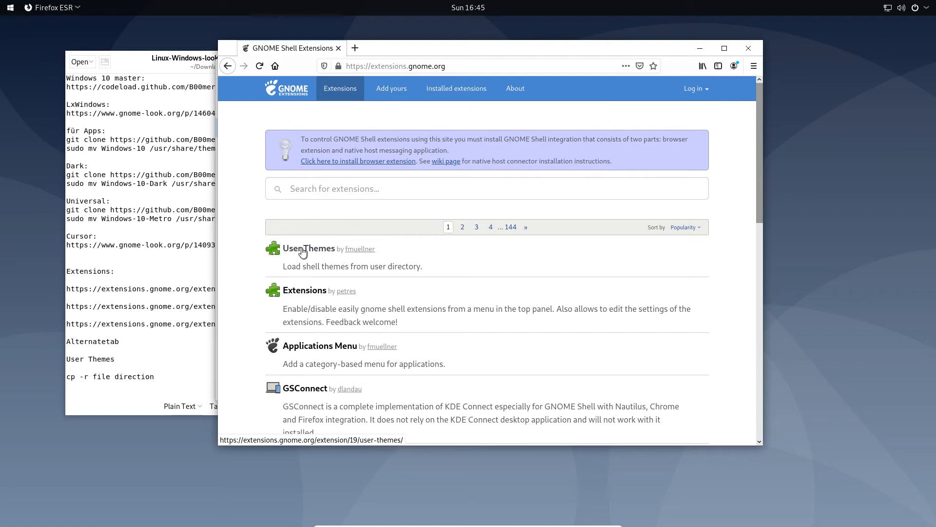
# Step: View the page of the Extensions extension, and search the Firefox add-ons for "gnome shell"
pyautogui.click(301, 292)
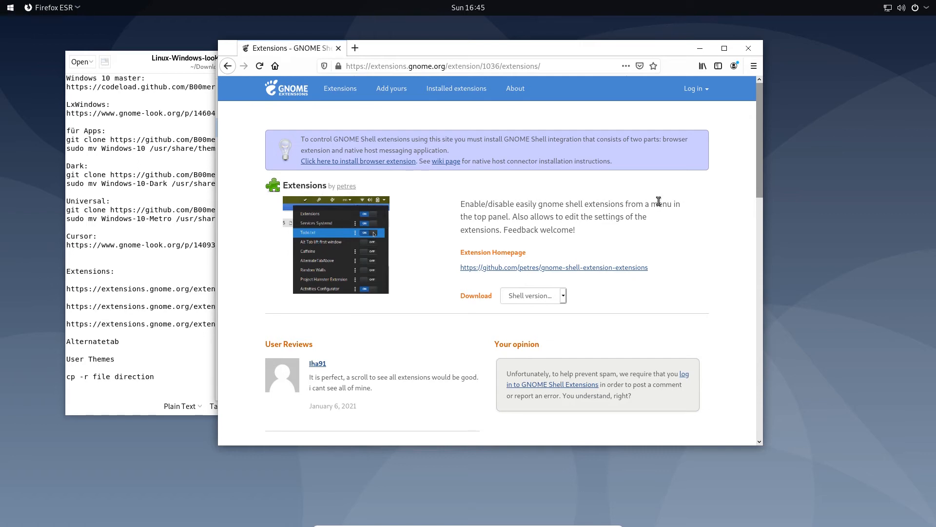
pyautogui.click(754, 65)
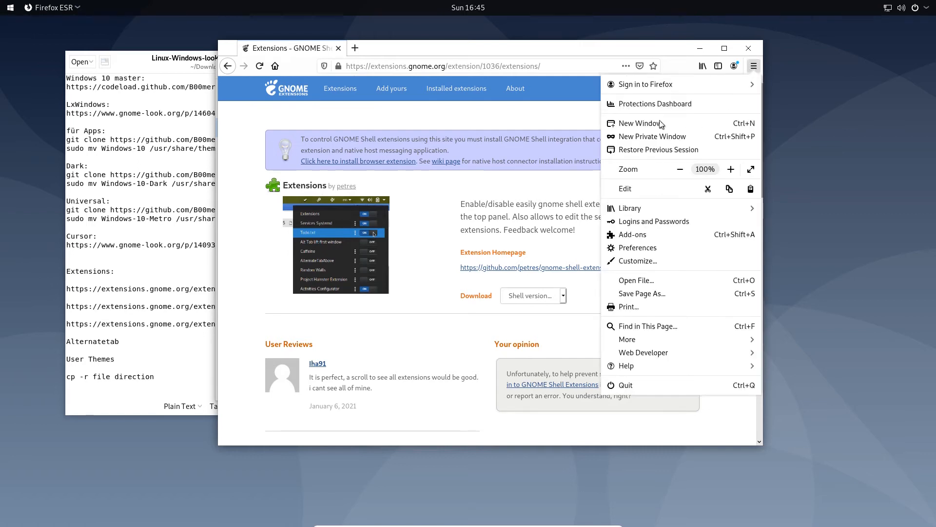
pyautogui.click(635, 236)
pyautogui.click(573, 91)
pyautogui.write('gnome shell intefrat')
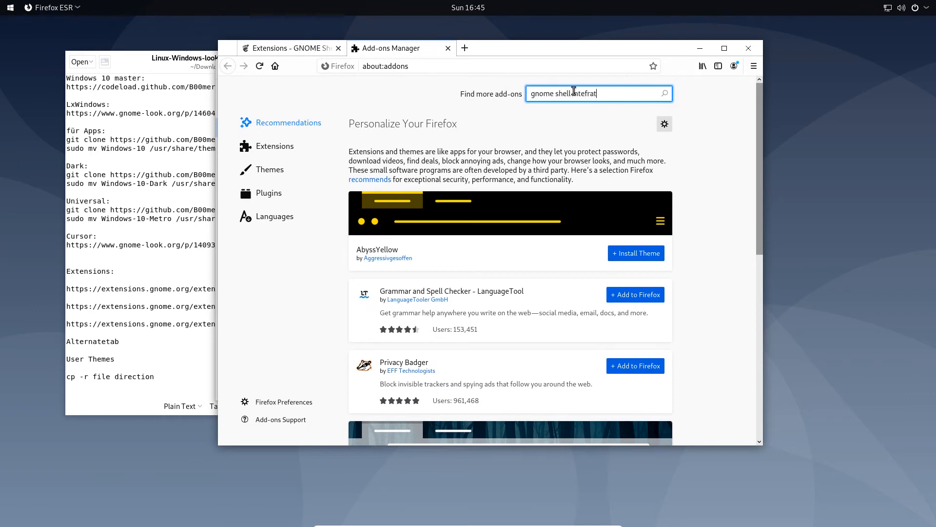
pyautogui.hotkey('ctrl', 'BackSpace')
pyautogui.press('Return')
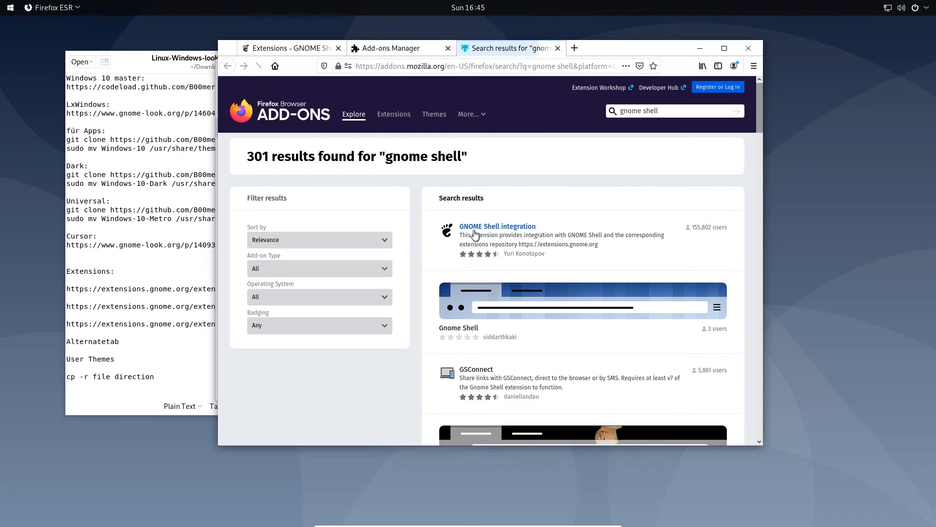
# Step: Add the GNOME Shell integration add-on to Firefox and grant its requested permissions
pyautogui.click(500, 228)
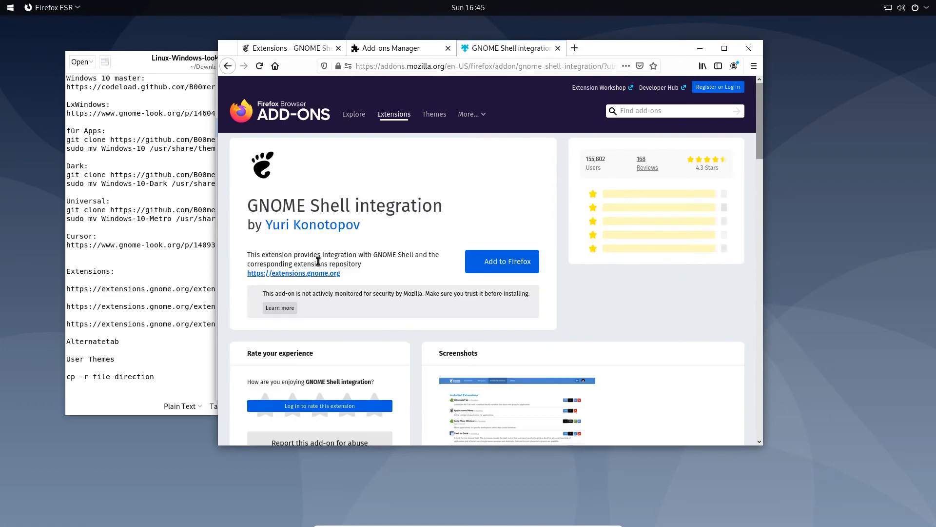
pyautogui.click(496, 264)
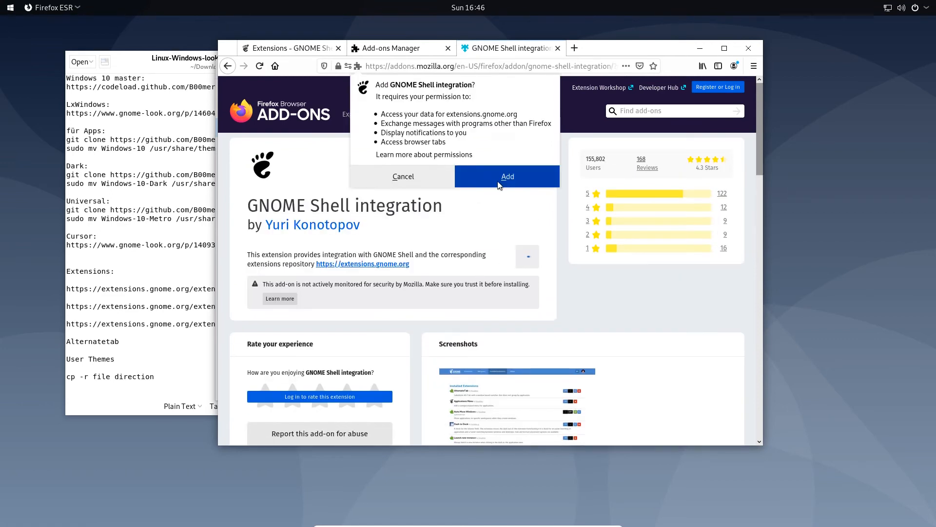
pyautogui.click(500, 176)
pyautogui.click(657, 142)
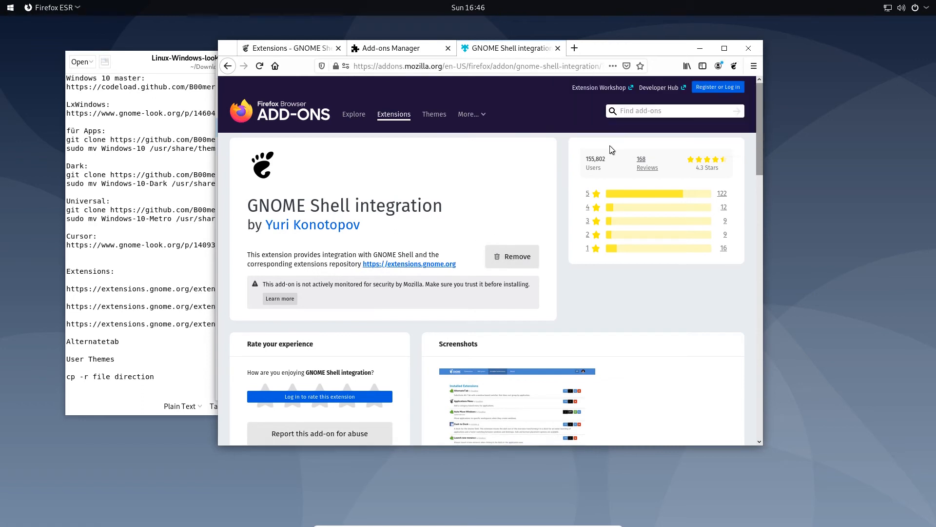
# Step: Open the GNOME extensions site through the new add-on and close all other browser tabs
pyautogui.click(734, 67)
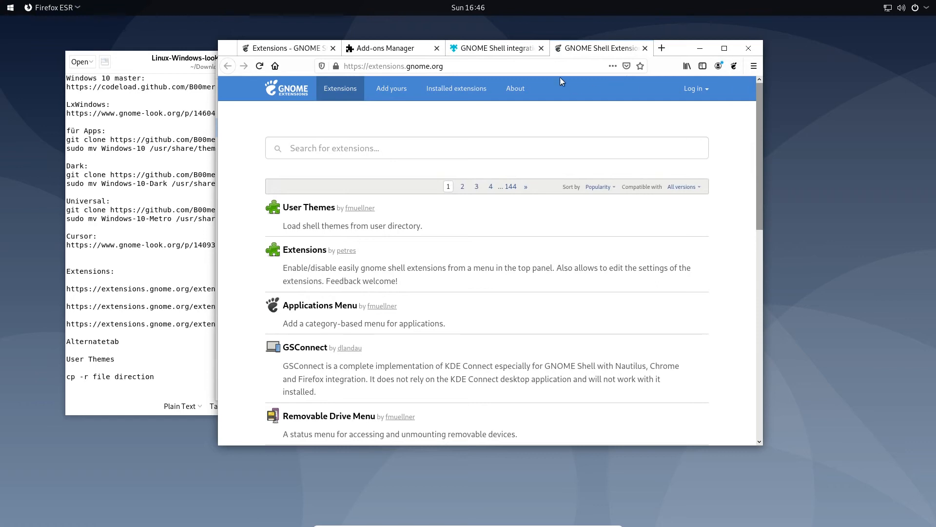
pyautogui.click(541, 47)
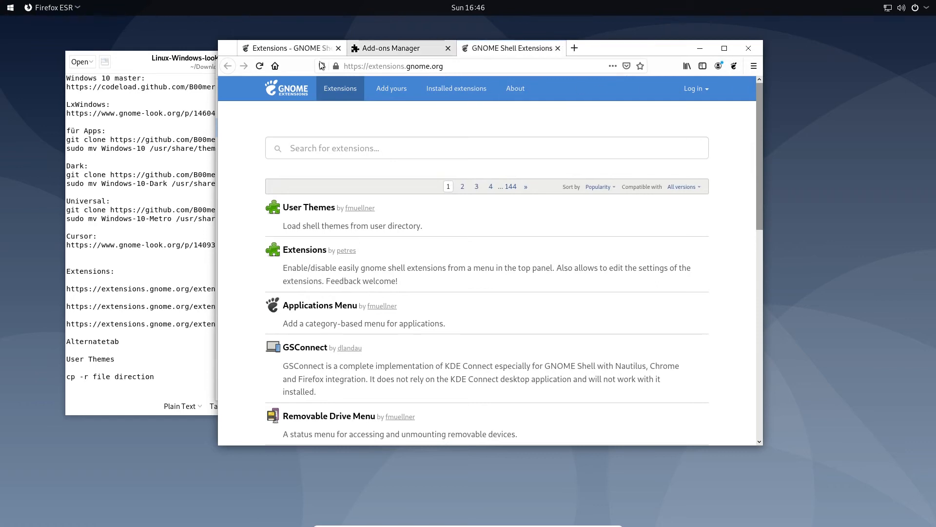
pyautogui.click(337, 47)
pyautogui.click(336, 48)
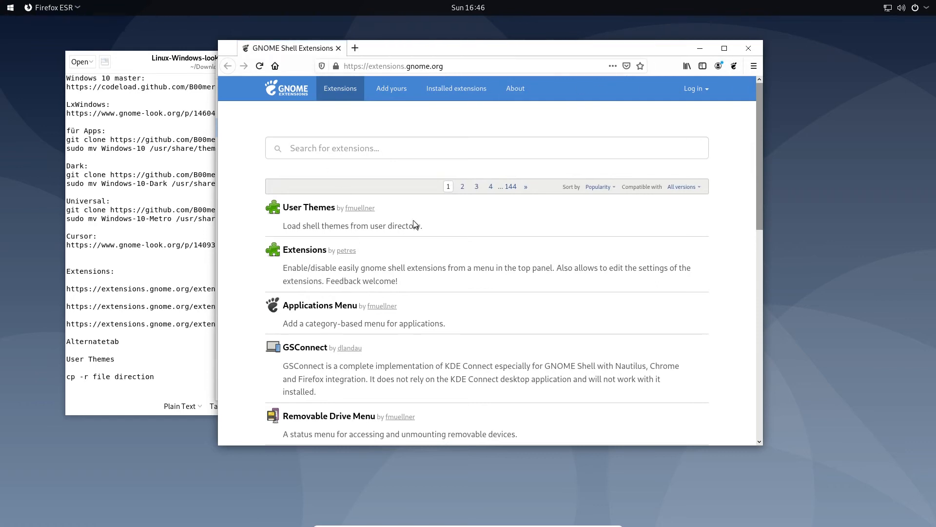
# Step: Arrange the Firefox window and the text editor with the tutorial links side by side on the desktop
pyautogui.moveTo(445, 44); pyautogui.dragTo(570, 23)
pyautogui.moveTo(318, 69); pyautogui.dragTo(474, 112)
pyautogui.click(771, 110)
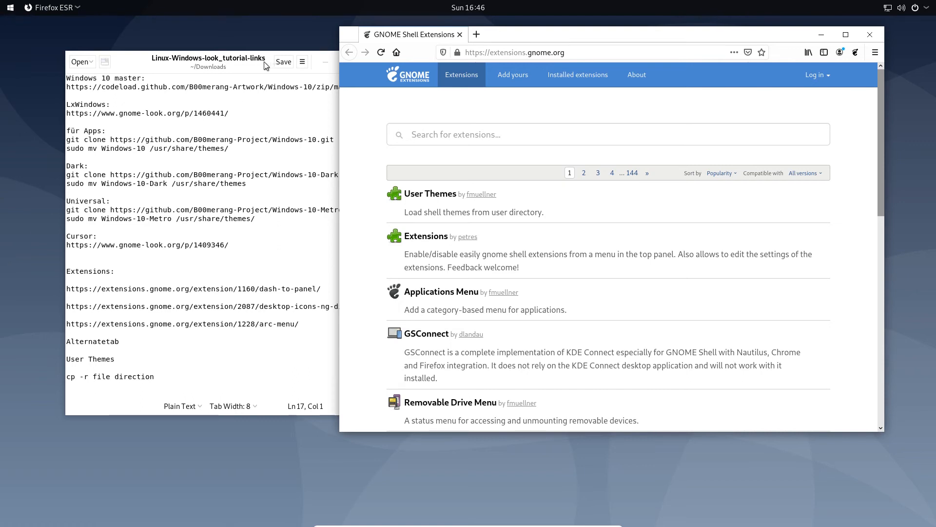
pyautogui.moveTo(264, 62); pyautogui.dragTo(169, 97)
pyautogui.click(234, 101)
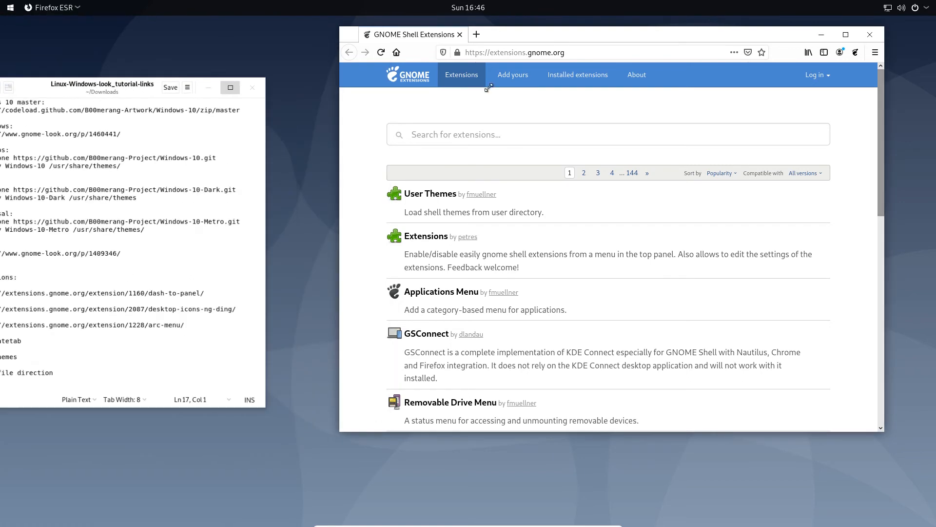
# Step: Minimize the windows to examine the bare desktop, its context menu and the dash in the Activities overview, and return to Firefox
pyautogui.click(822, 35)
pyautogui.rightClick(276, 187)
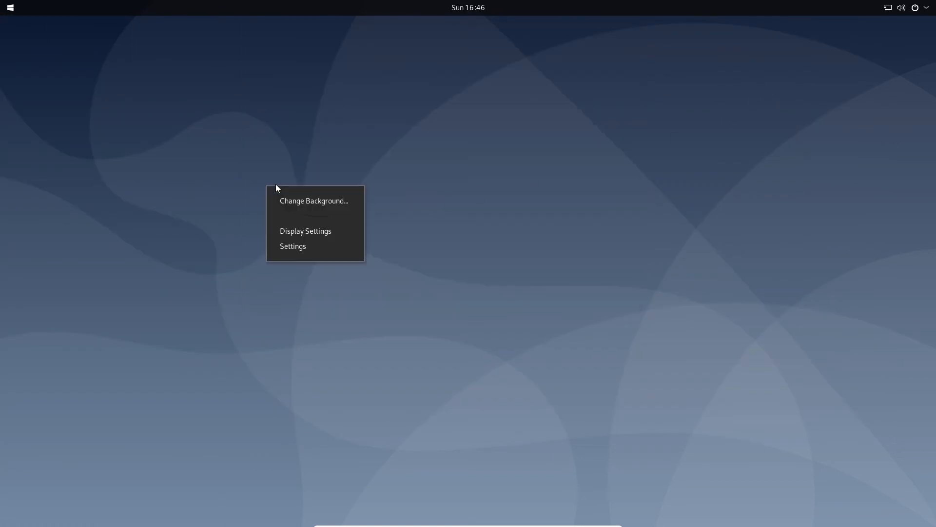
pyautogui.click(208, 206)
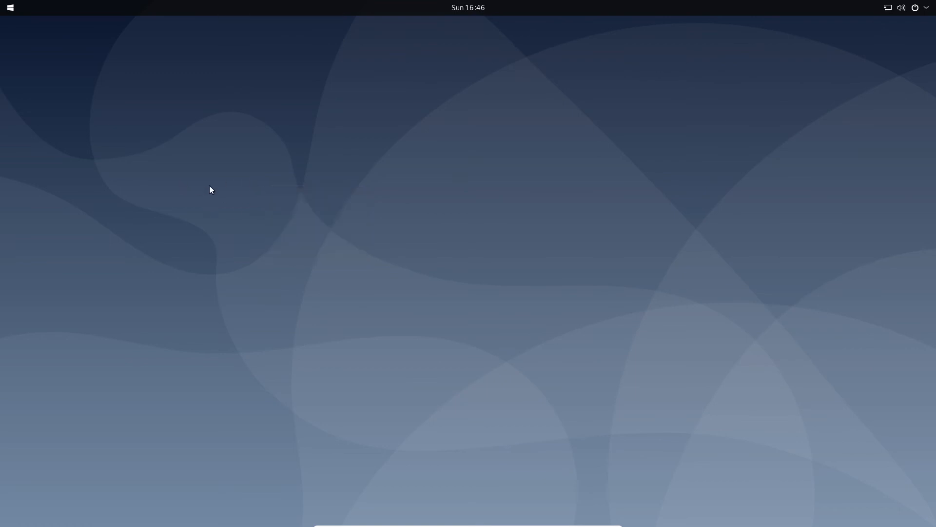
pyautogui.click(11, 8)
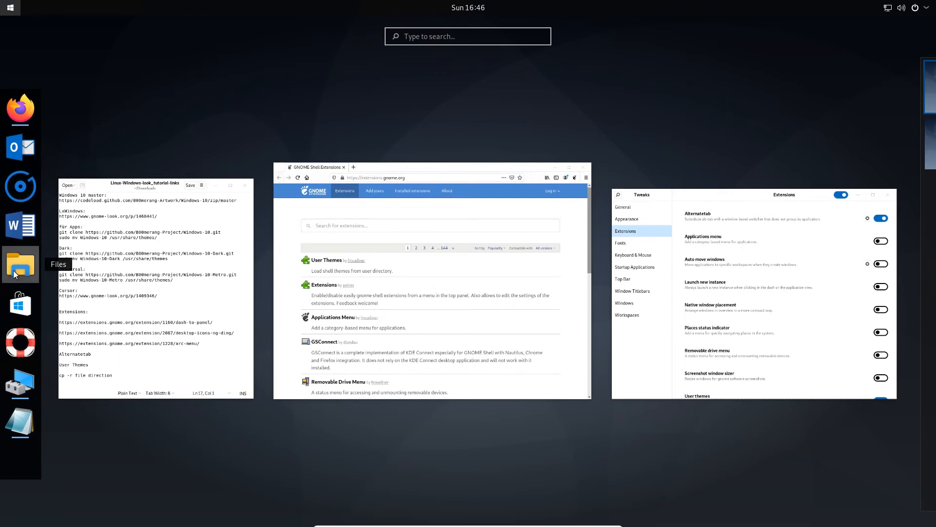
pyautogui.click(433, 267)
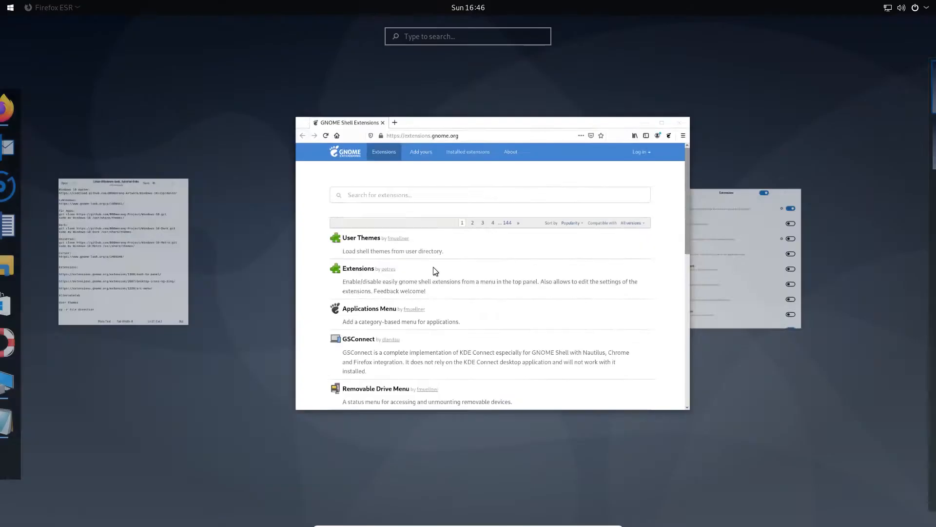
# Step: Search the GNOME extensions site for "dash to panel" and install the Dash to Panel extension
pyautogui.write('dash to')
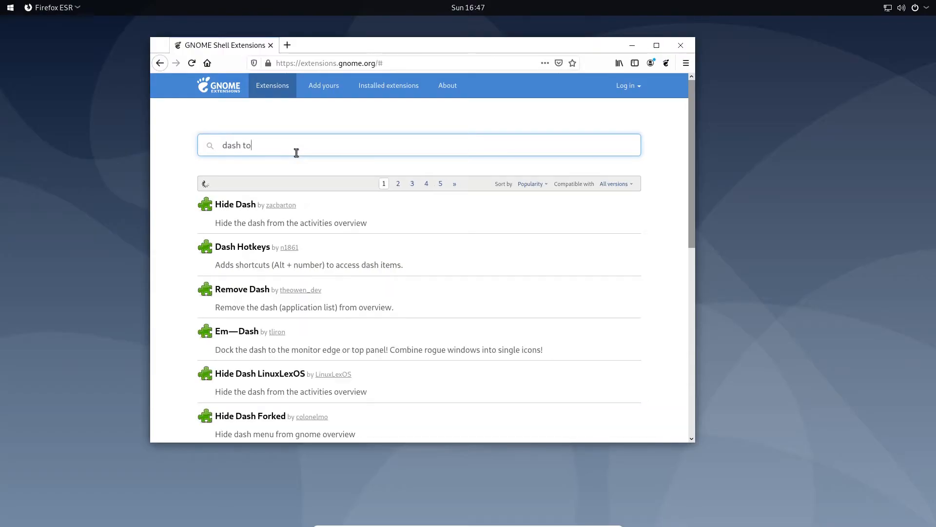
pyautogui.write(' panel')
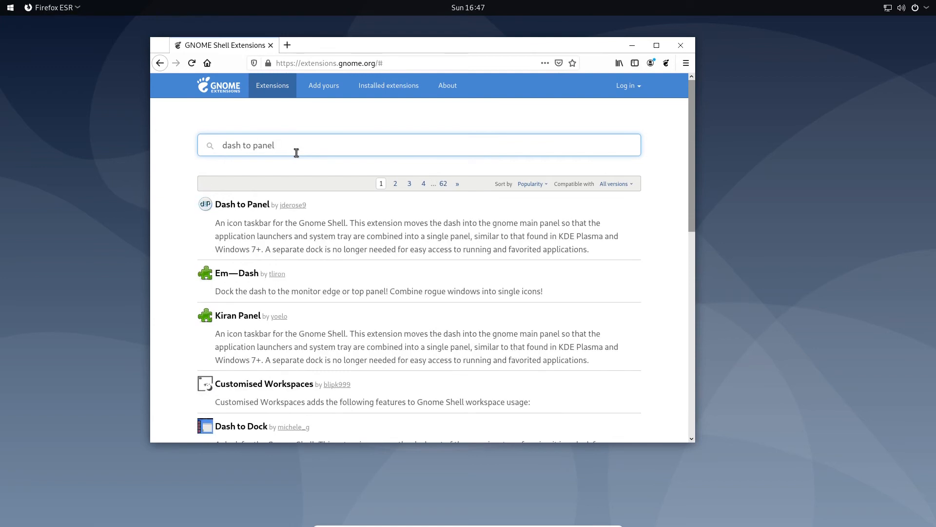
pyautogui.click(230, 205)
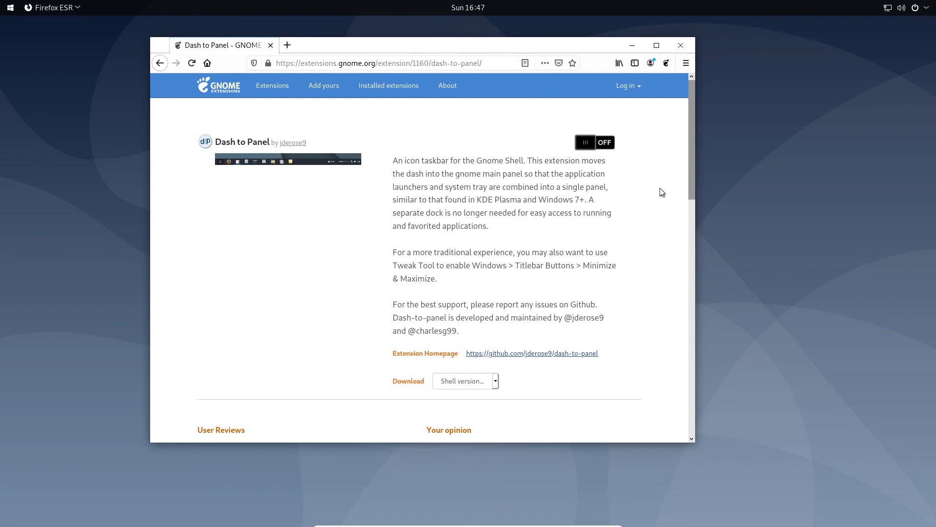
pyautogui.click(588, 143)
pyautogui.click(561, 291)
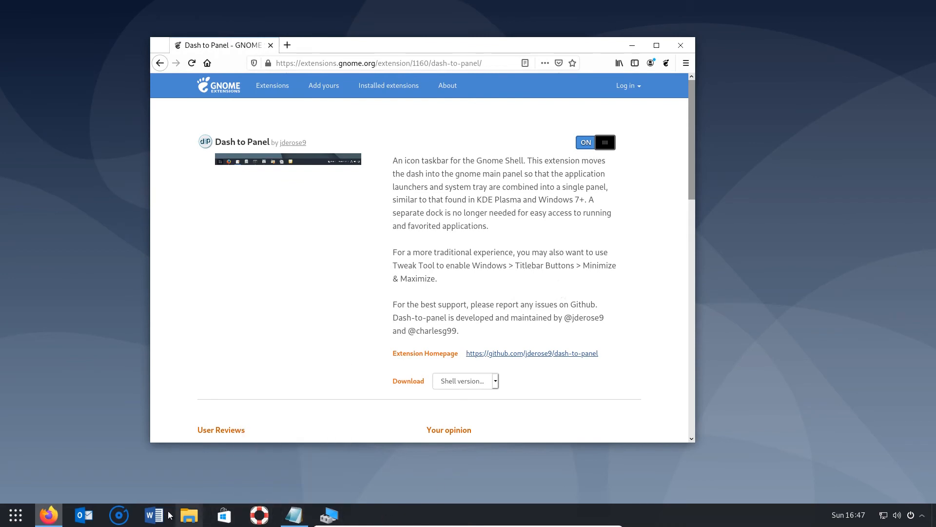
# Step: Search the GNOME extensions site for "arc menu" and install the Arc Menu extension numbered 1228
pyautogui.hotkey('alt', 'Left')
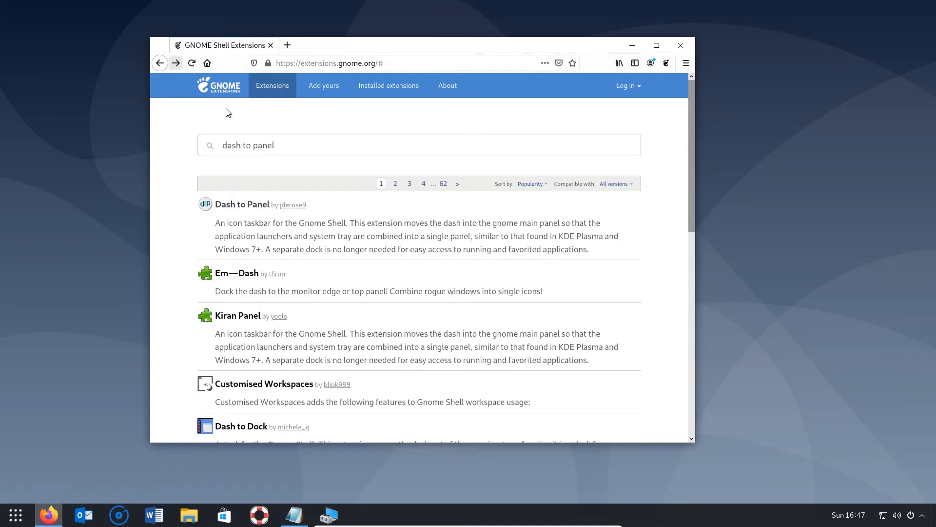
pyautogui.tripleClick(281, 146)
pyautogui.write('arc menu')
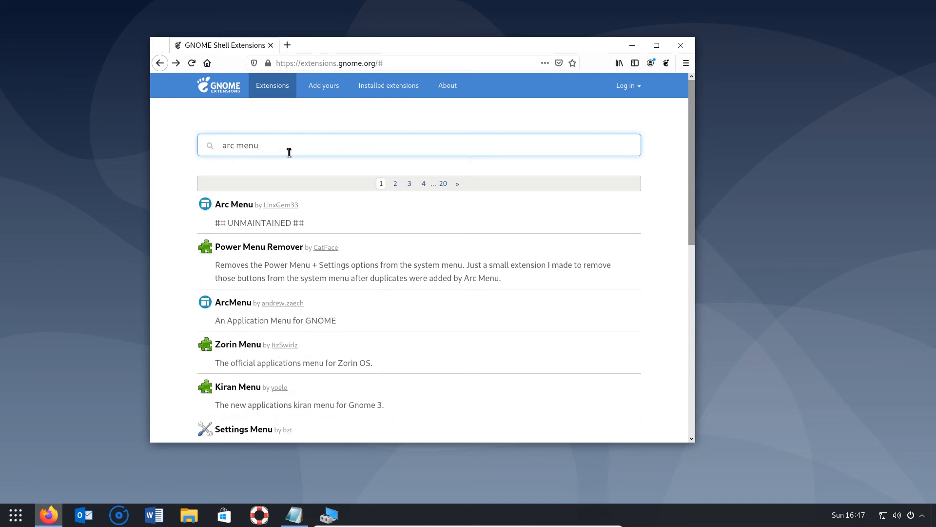
pyautogui.click(235, 204)
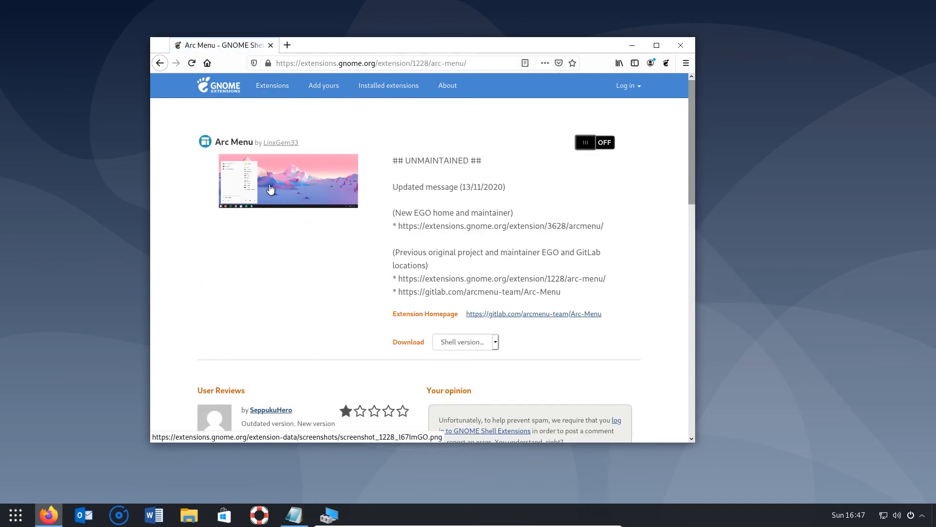
pyautogui.click(586, 143)
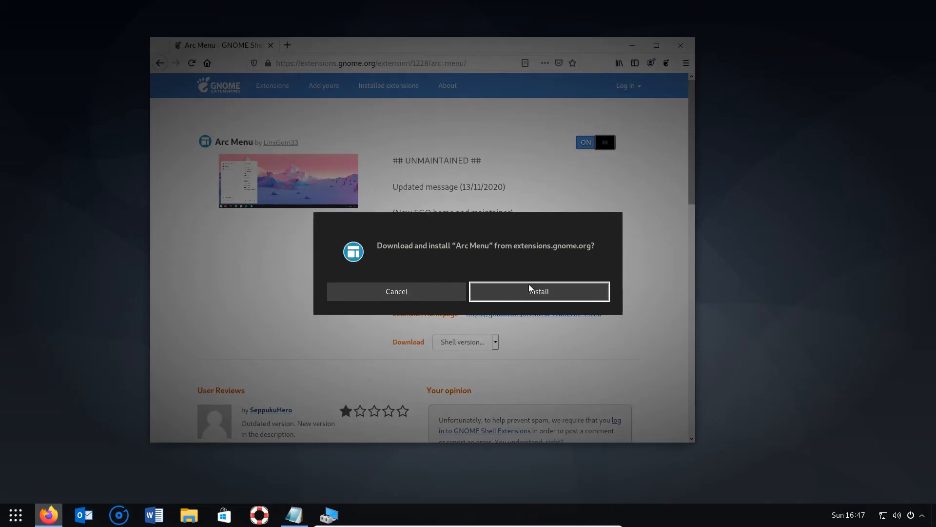
pyautogui.click(528, 290)
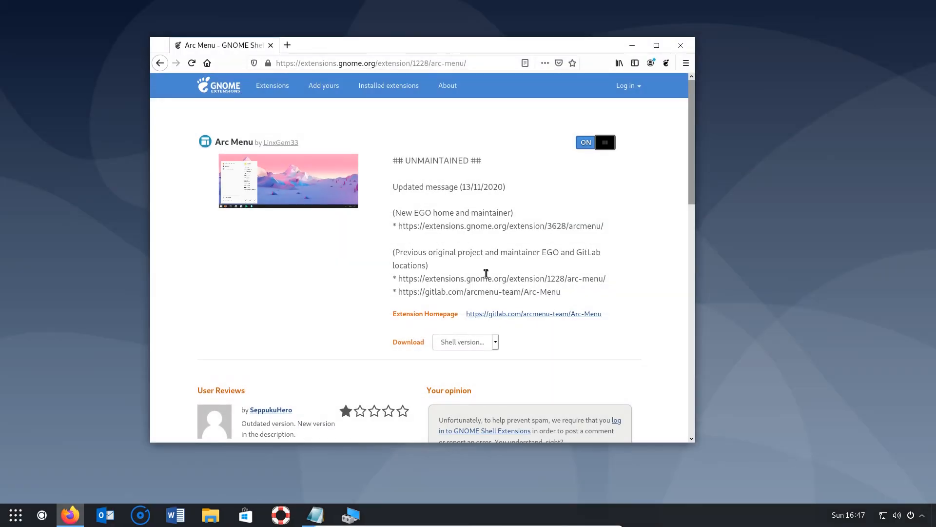
# Step: Browse all programs in the new Arc Menu, examining the Games, Graphics and Office categories
pyautogui.click(43, 516)
pyautogui.click(77, 461)
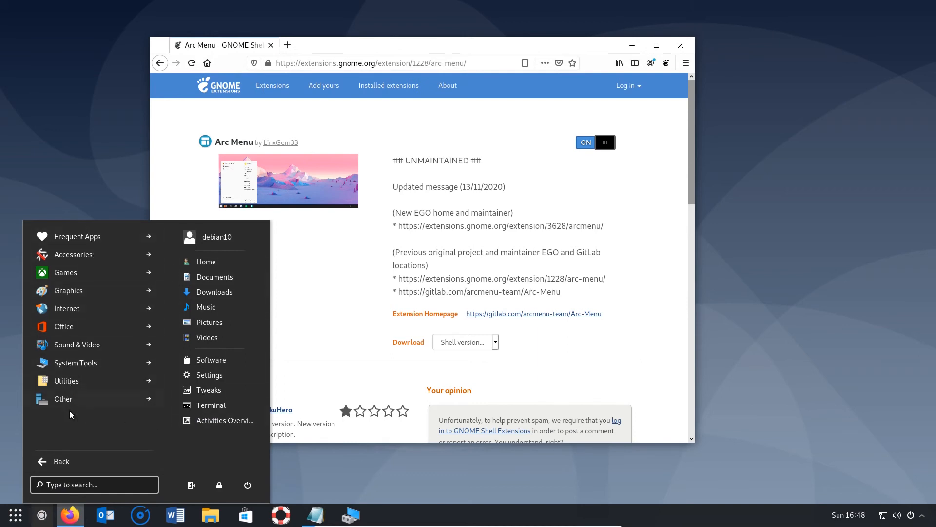
pyautogui.click(77, 272)
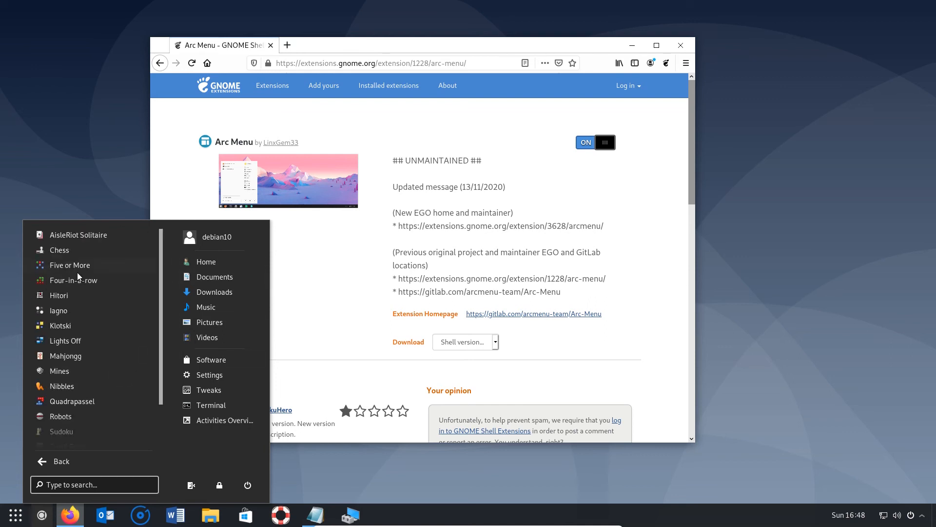
pyautogui.scroll(-3, 84, 381)
pyautogui.scroll(2, 84, 381)
pyautogui.click(62, 462)
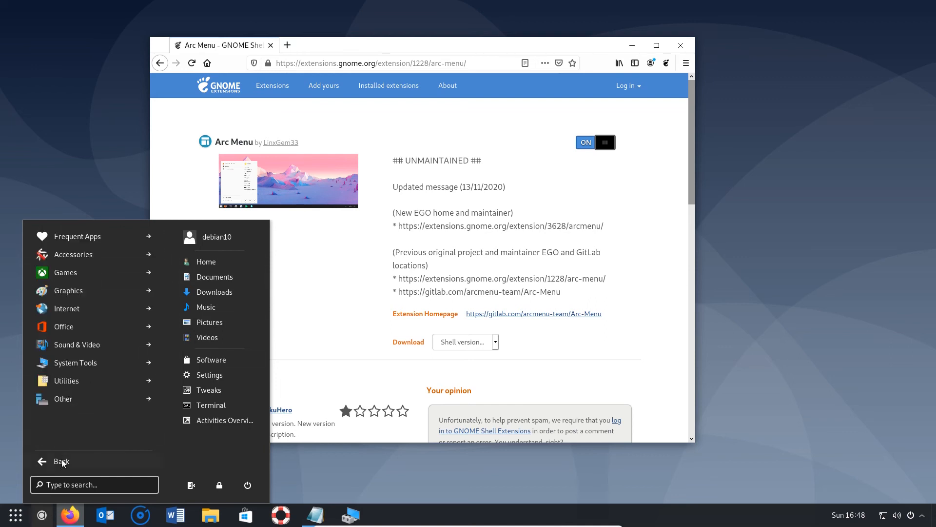
pyautogui.click(83, 295)
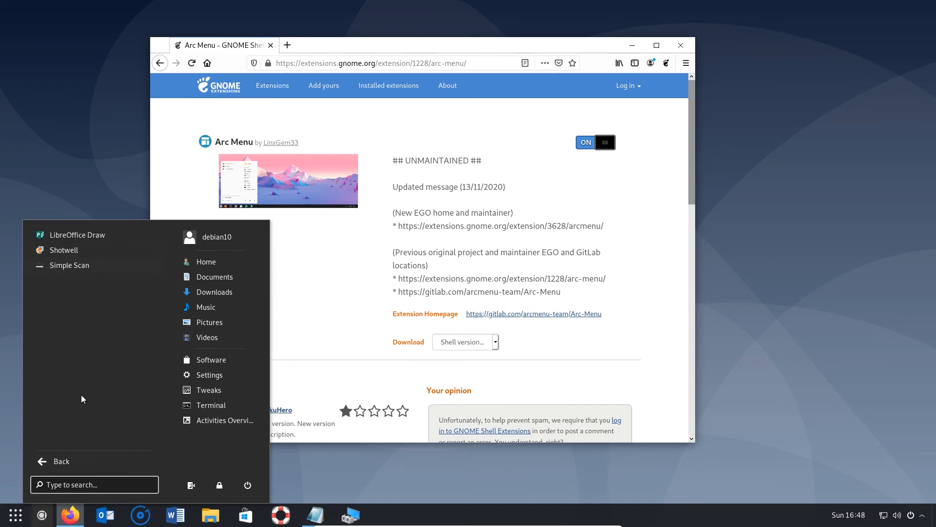
pyautogui.click(65, 462)
pyautogui.click(81, 328)
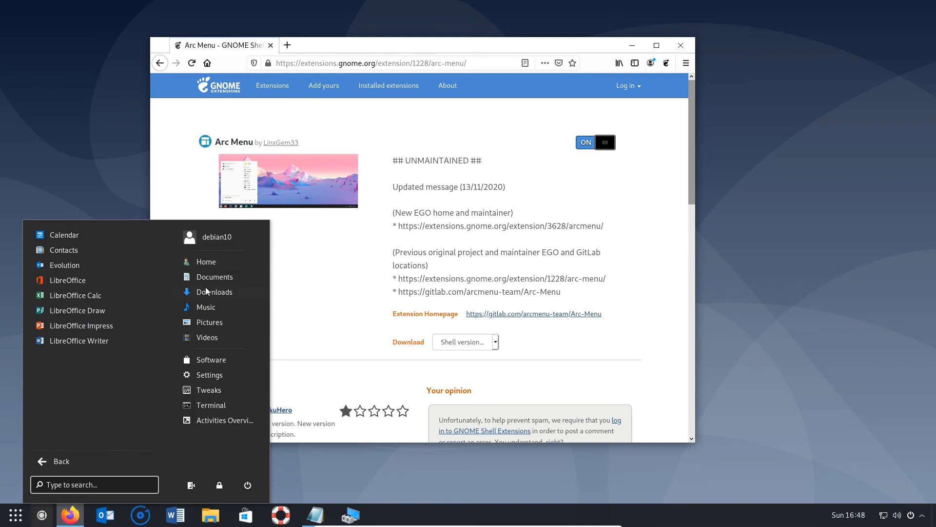
# Step: Try the Arc Menu's Home and Terminal entries, closing each window after viewing it
pyautogui.click(206, 262)
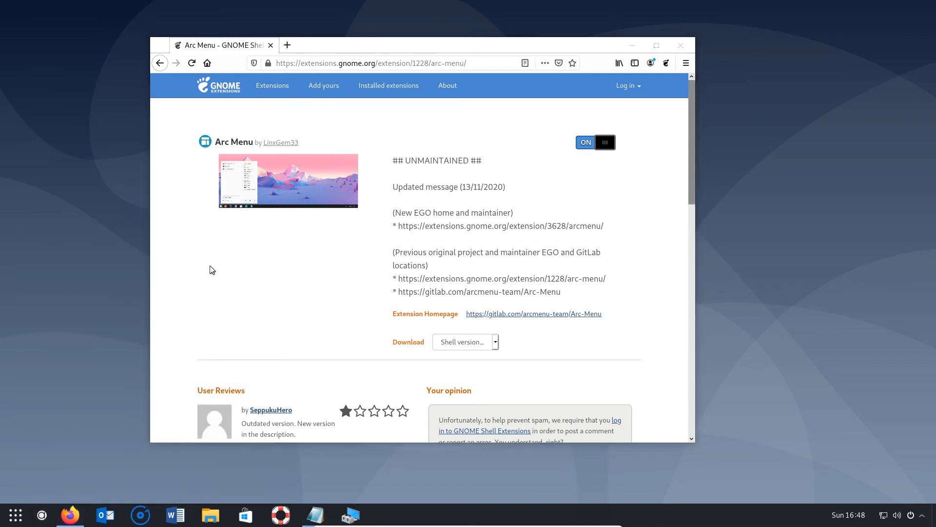
pyautogui.moveTo(229, 6); pyautogui.dragTo(310, 59)
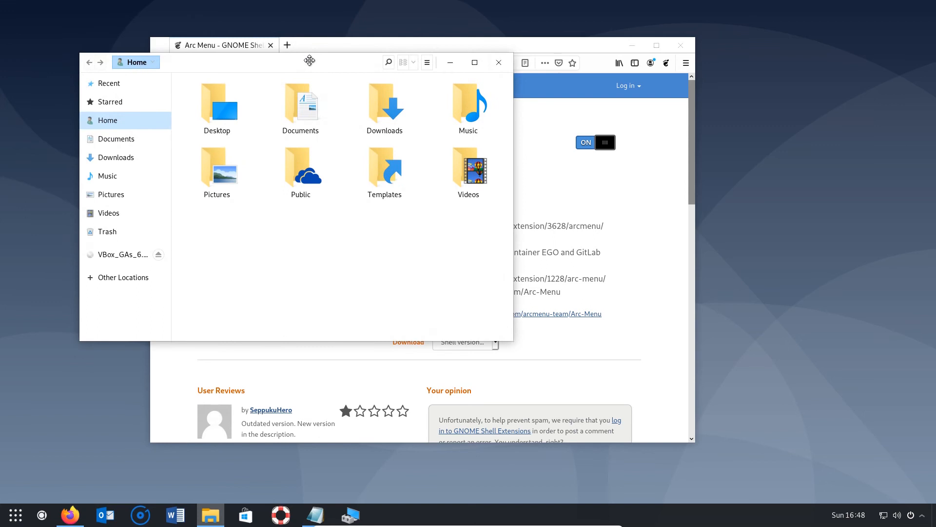
pyautogui.click(497, 67)
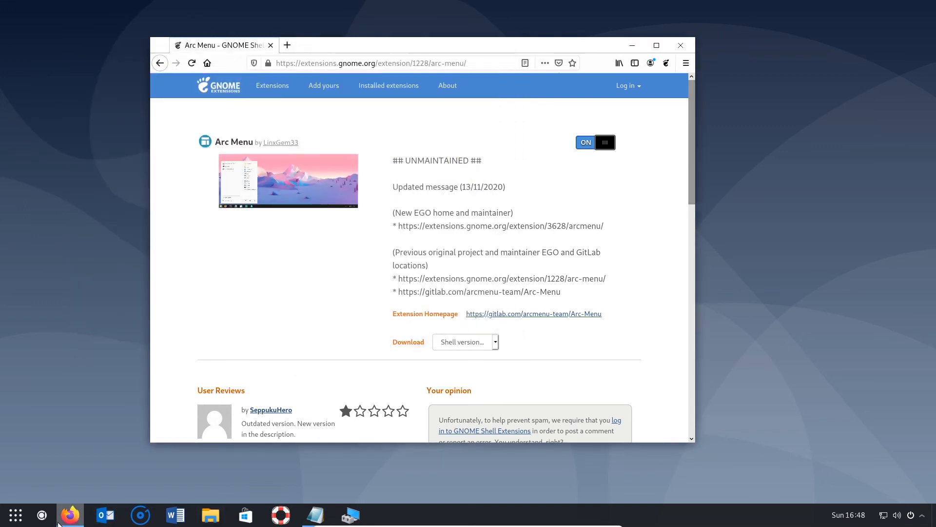
pyautogui.click(42, 518)
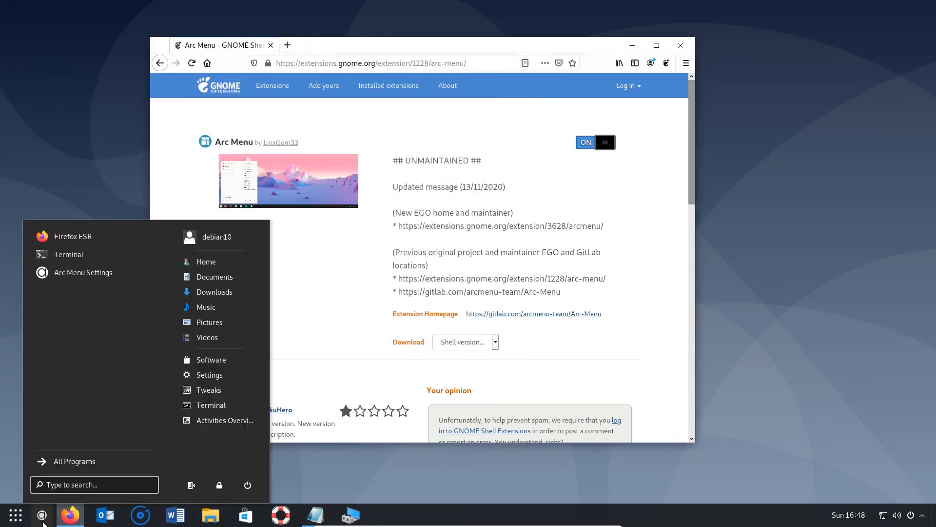
pyautogui.click(211, 405)
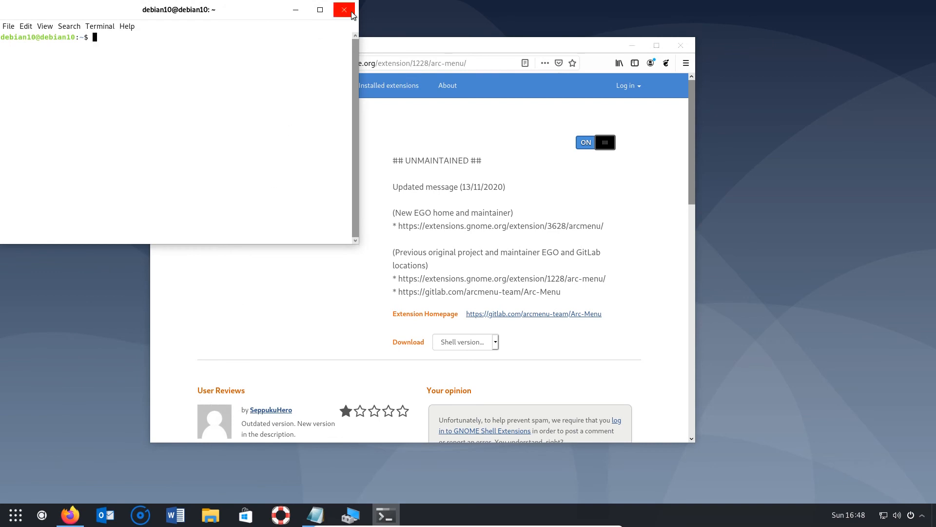
pyautogui.click(352, 13)
# Step: Search the GNOME extensions site for "desktop icons ng", install Desktop Icons NG (DING), and close the browser to reveal the desktop
pyautogui.click(160, 63)
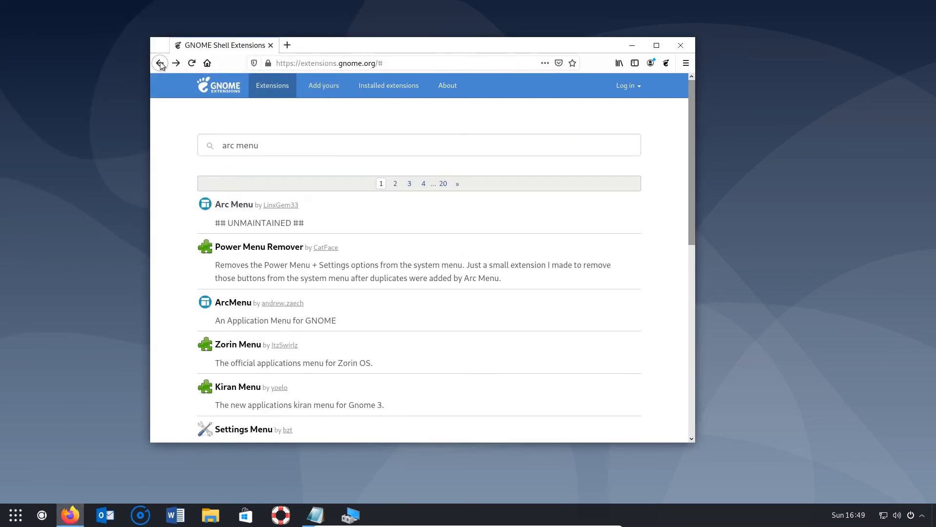
pyautogui.tripleClick(268, 142)
pyautogui.write('desk')
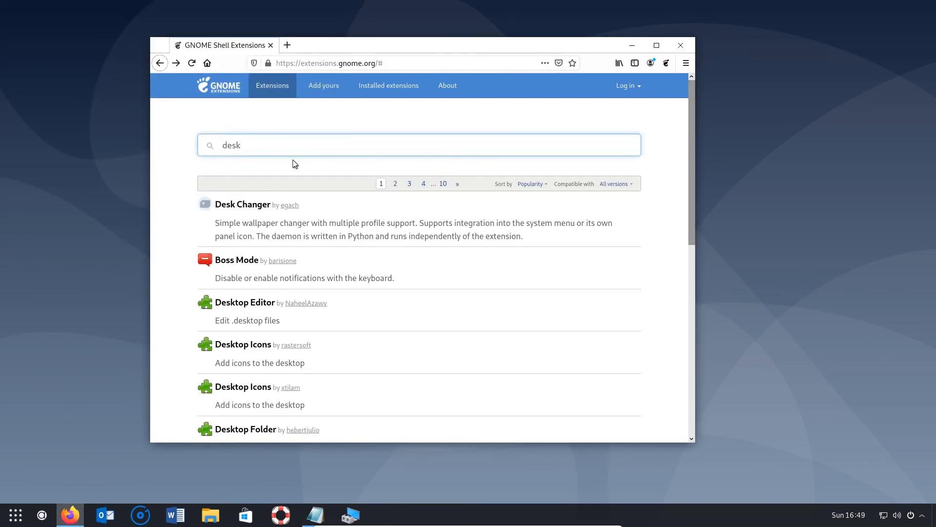
pyautogui.write('top icons ng')
pyautogui.click(231, 208)
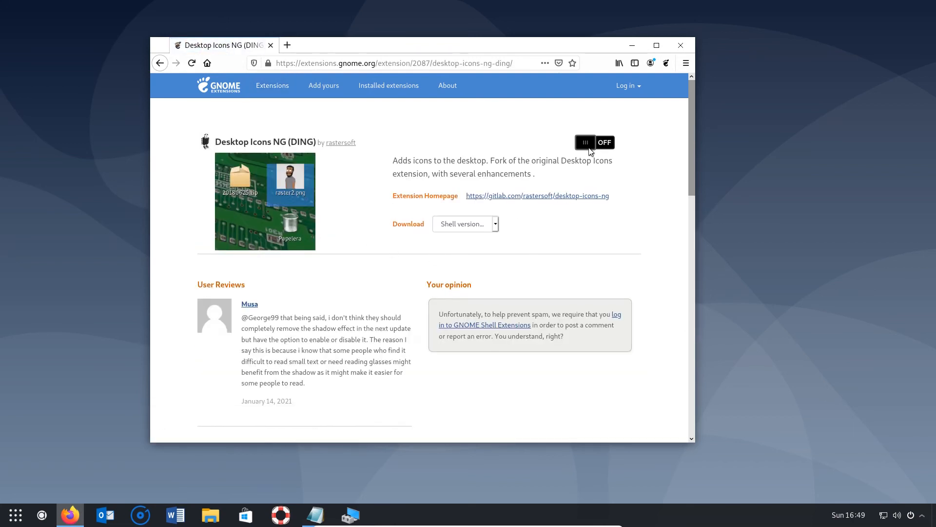
pyautogui.click(590, 147)
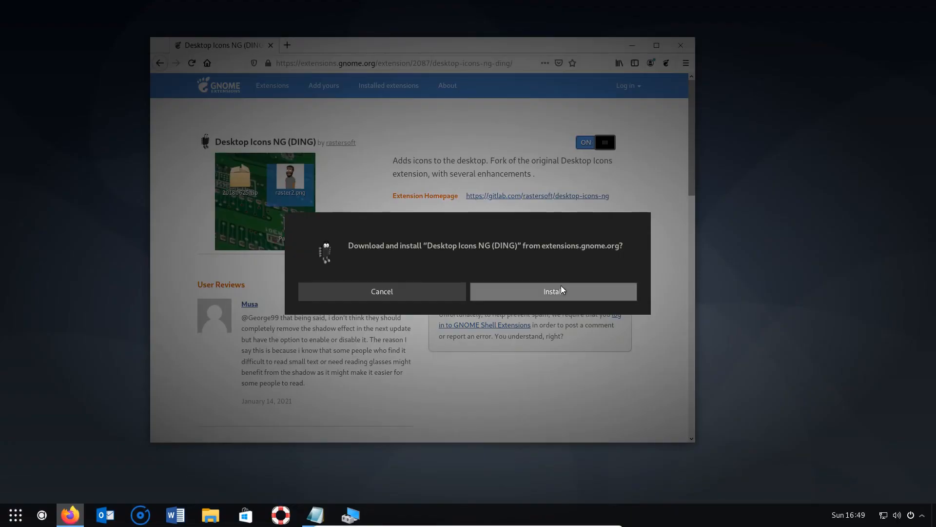
pyautogui.click(561, 290)
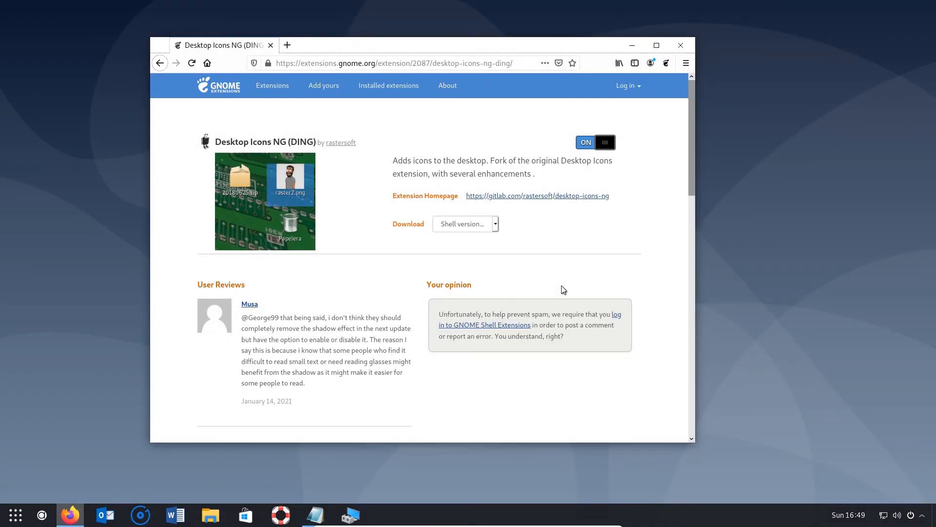
pyautogui.click(270, 46)
pyautogui.moveTo(98, 94); pyautogui.dragTo(257, 255)
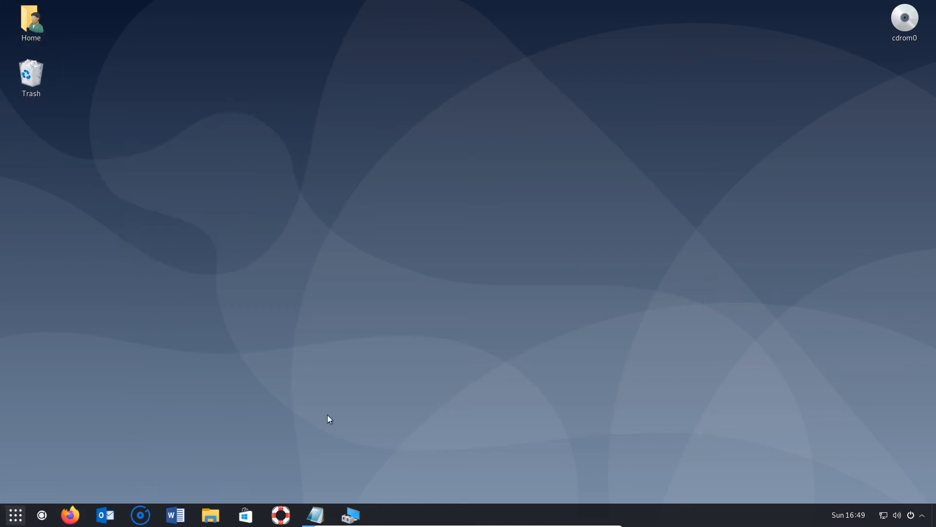
# Step: In the Dash to Panel settings, hide the Show Applications button and make the panel size slightly smaller
pyautogui.rightClick(448, 521)
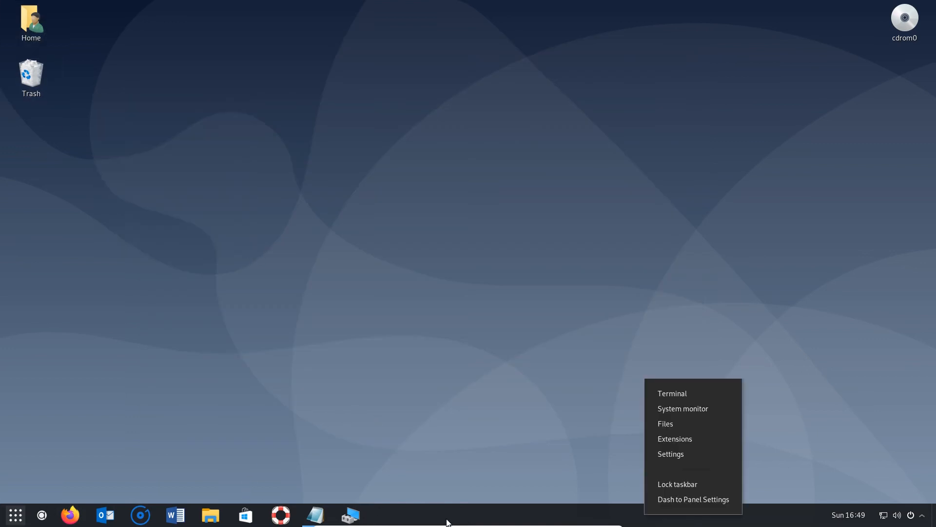
pyautogui.click(694, 499)
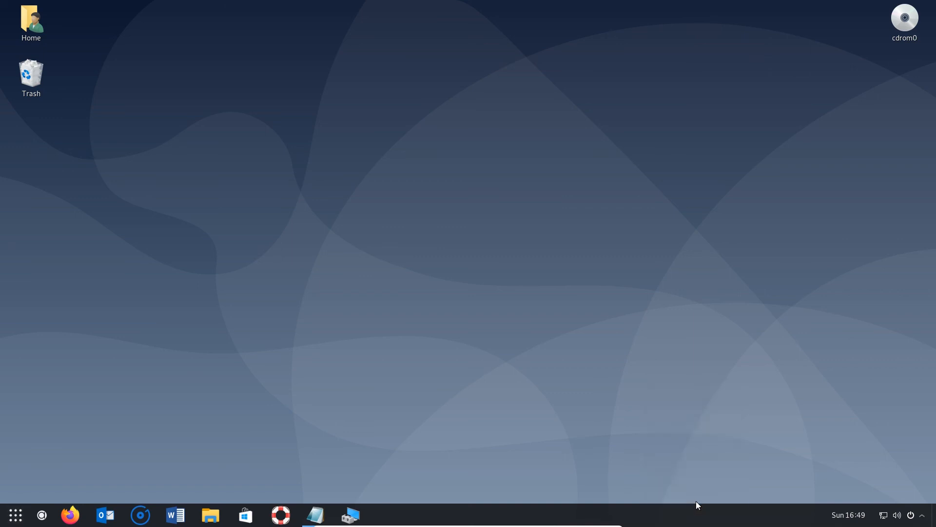
pyautogui.moveTo(221, 39); pyautogui.dragTo(477, 24)
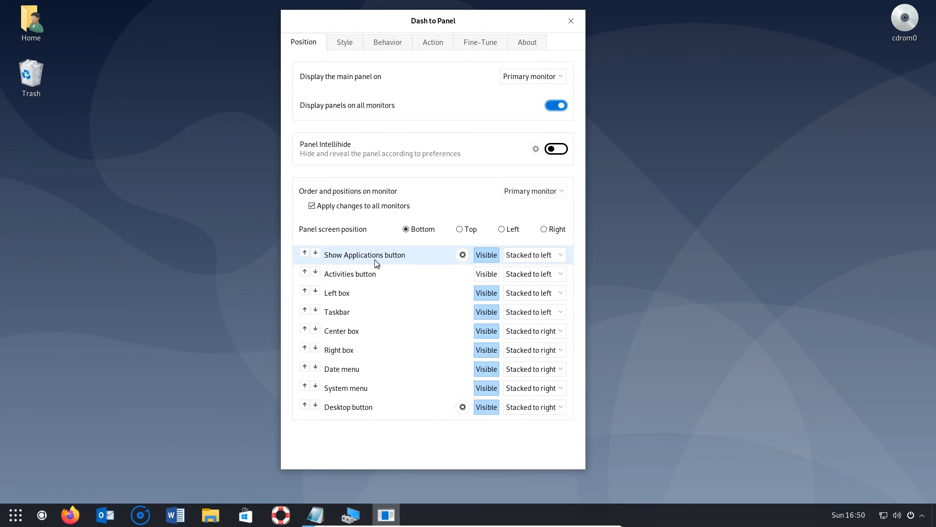
pyautogui.click(487, 257)
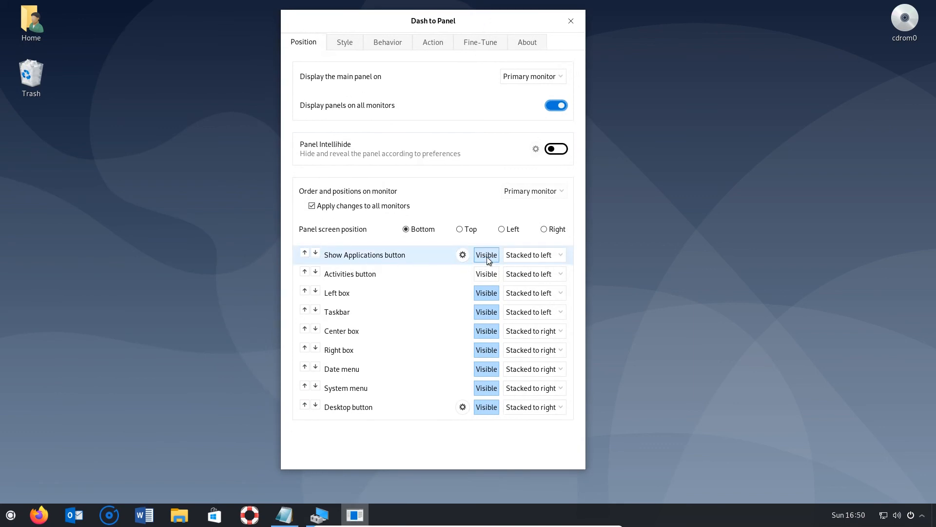
pyautogui.click(487, 256)
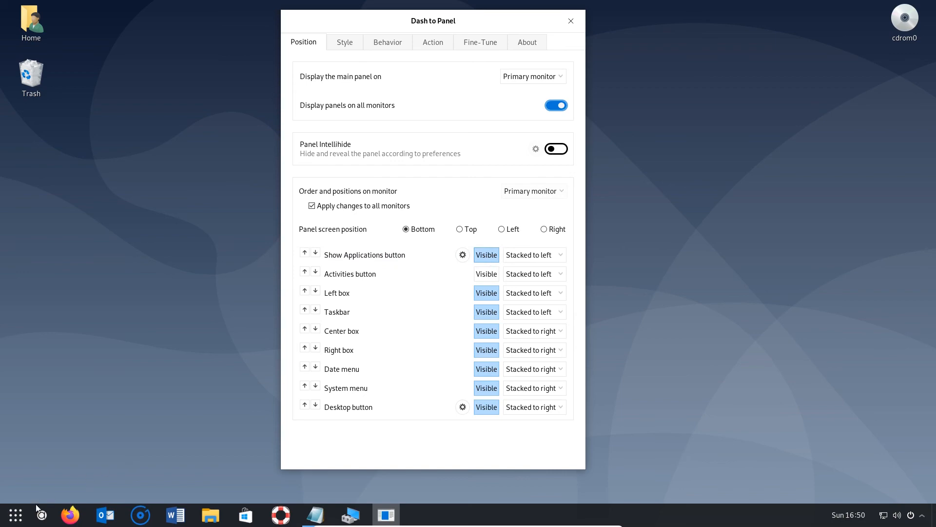
pyautogui.click(18, 518)
pyautogui.click(19, 518)
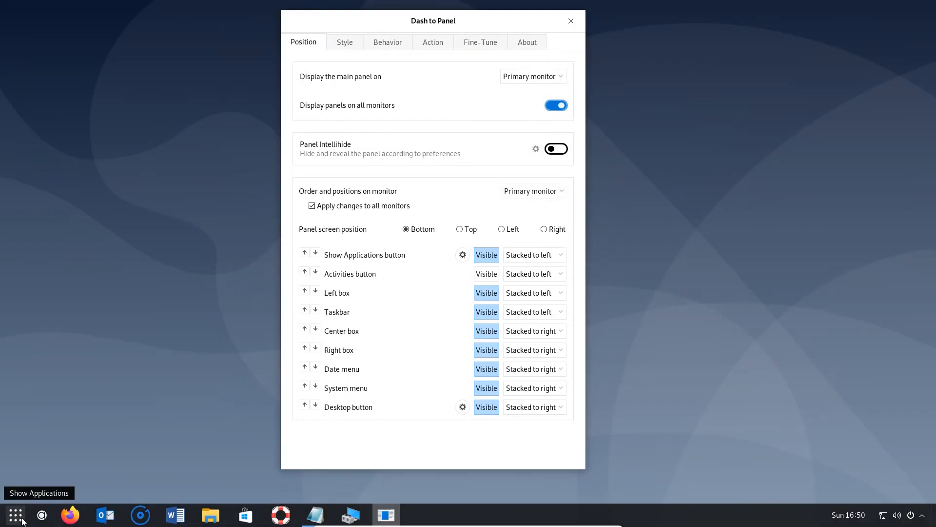
pyautogui.click(42, 515)
pyautogui.click(42, 515)
pyautogui.click(345, 42)
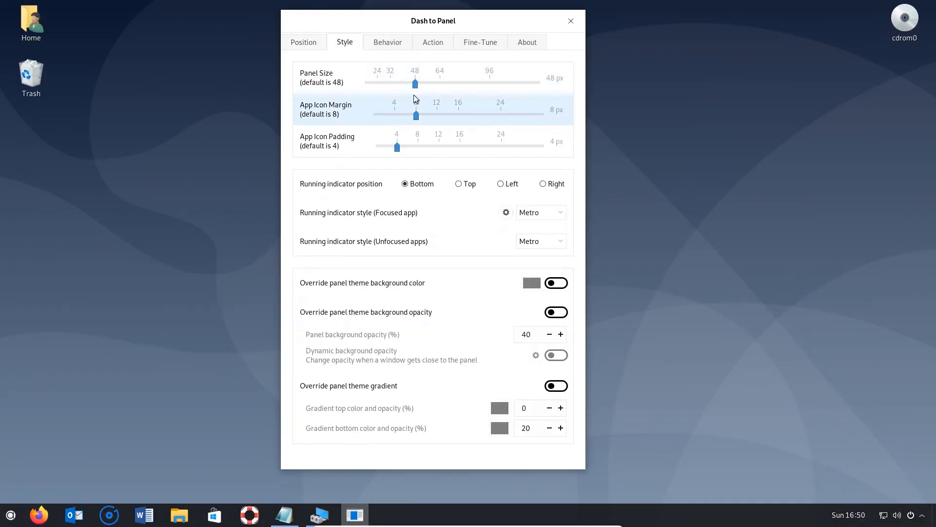
pyautogui.moveTo(417, 82)
pyautogui.mouseDown()
pyautogui.moveTo(437, 84)
pyautogui.moveTo(373, 86)
pyautogui.moveTo(404, 88)
pyautogui.mouseUp()
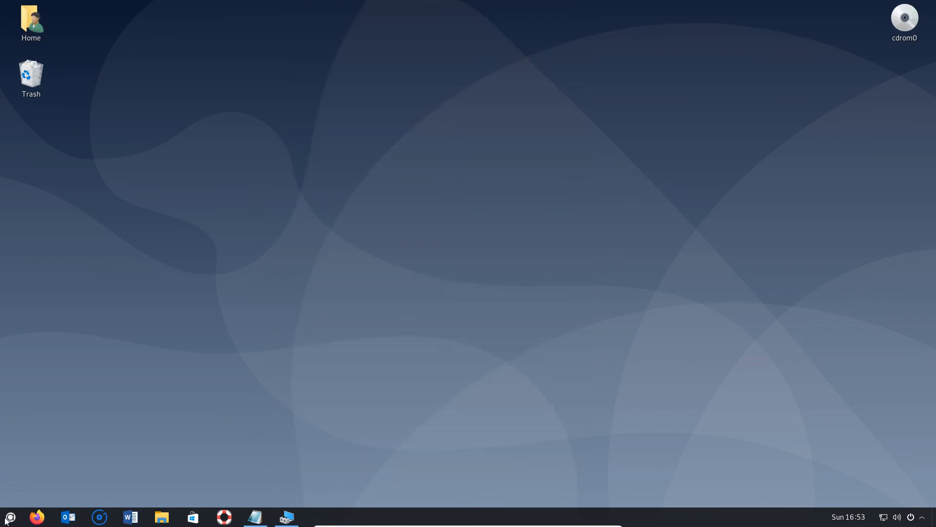
# Step: Change the Arc Menu icon to System Icon in the Arc Menu settings, check the menu button, and close the settings
pyautogui.click(9, 518)
pyautogui.rightClick(9, 519)
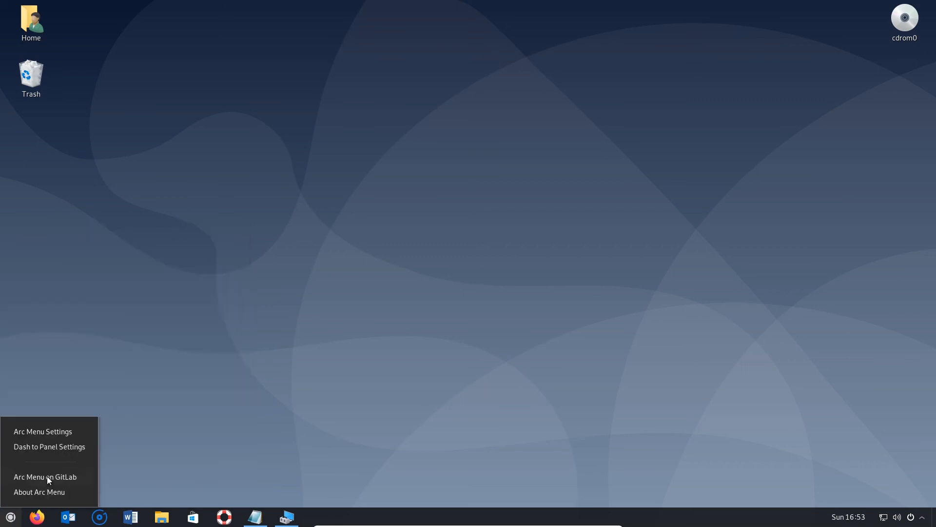
pyautogui.click(43, 432)
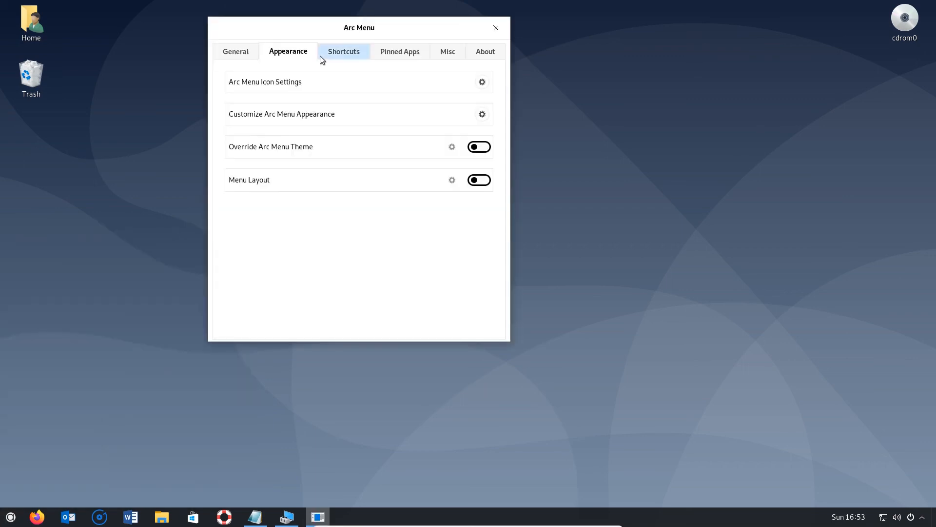
pyautogui.click(483, 83)
pyautogui.click(409, 137)
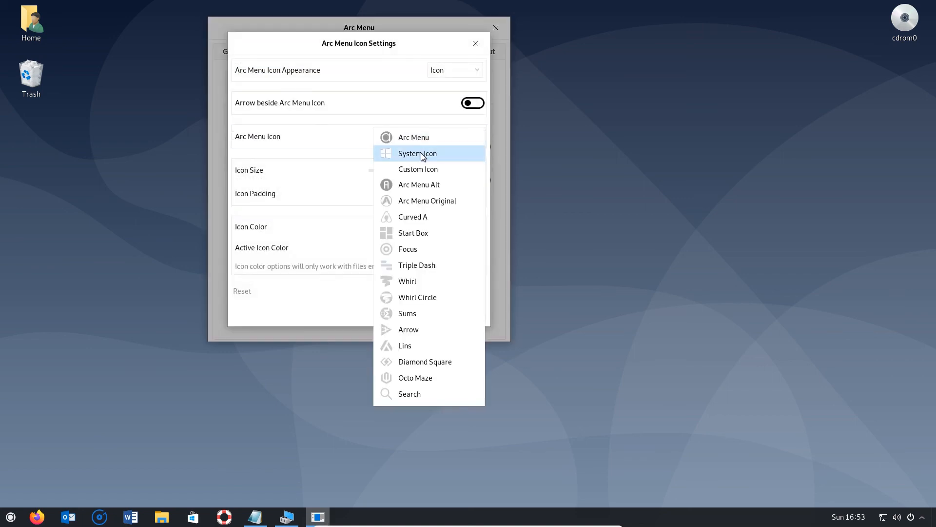
pyautogui.click(404, 154)
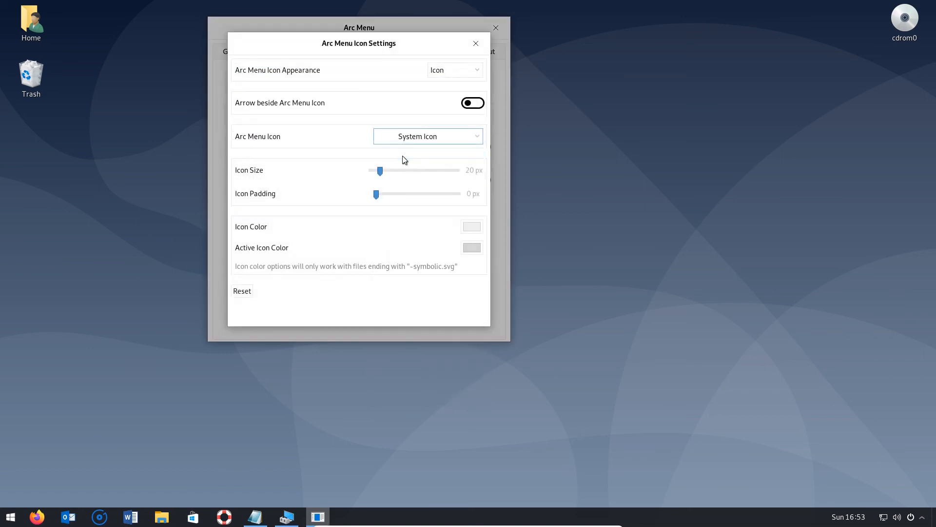
pyautogui.click(11, 517)
pyautogui.click(10, 517)
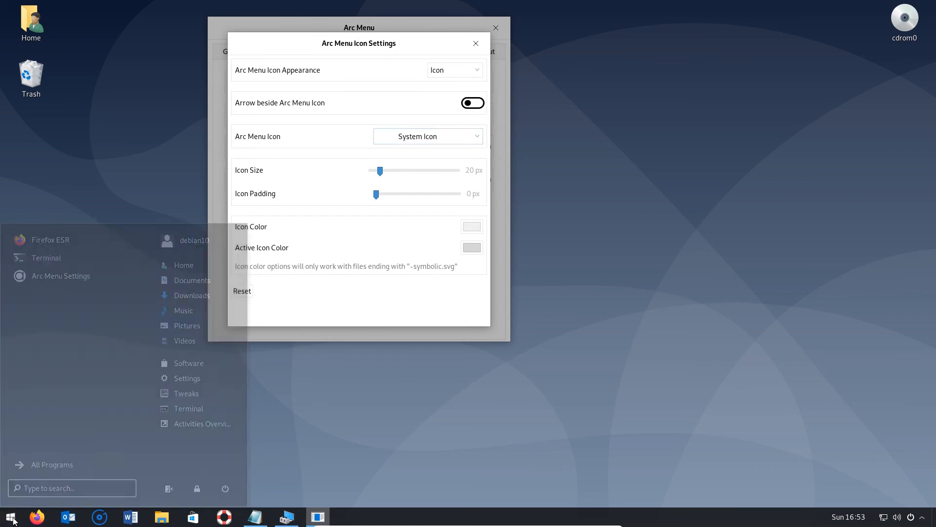
pyautogui.click(476, 43)
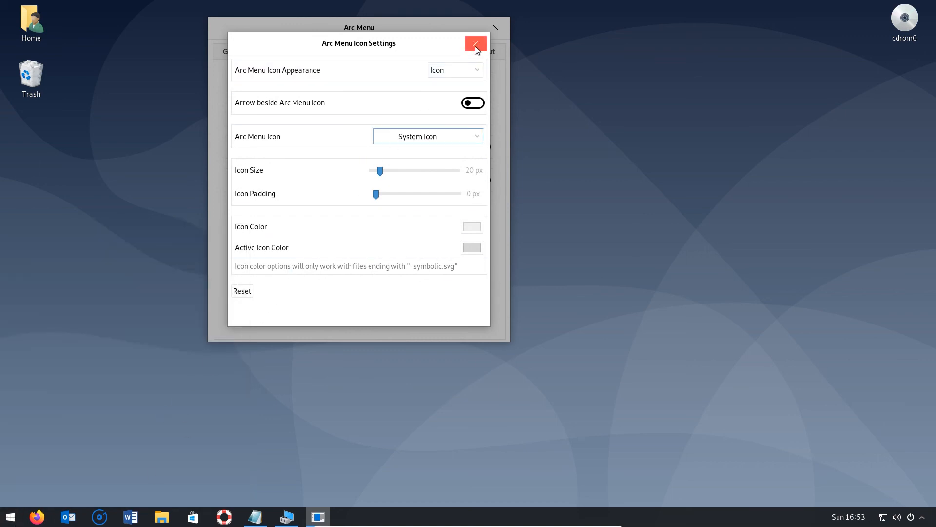
pyautogui.click(496, 28)
# Step: Minimize the tutorial links document and set windows.jpg from the Downloads folder as wallpaper, replacing the existing copy in Wallpapers
pyautogui.moveTo(175, 95); pyautogui.dragTo(508, 87)
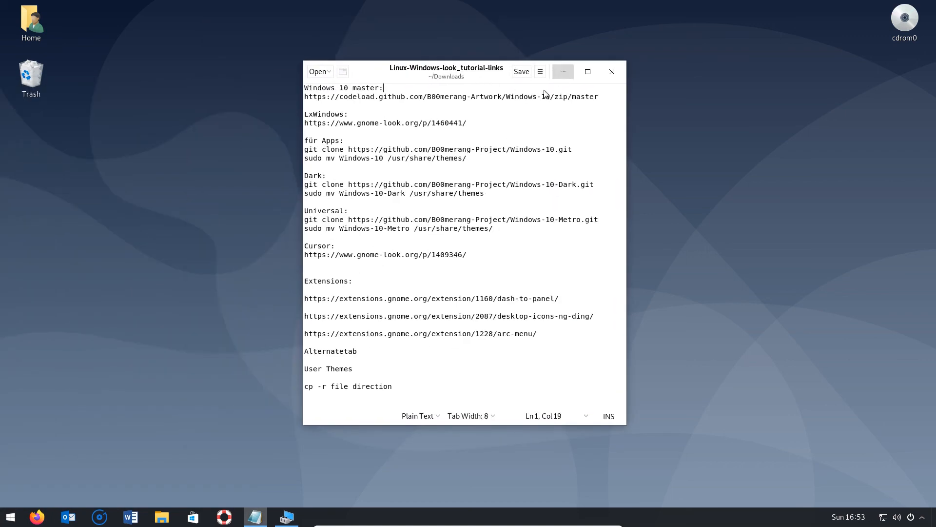
pyautogui.click(563, 72)
pyautogui.click(162, 518)
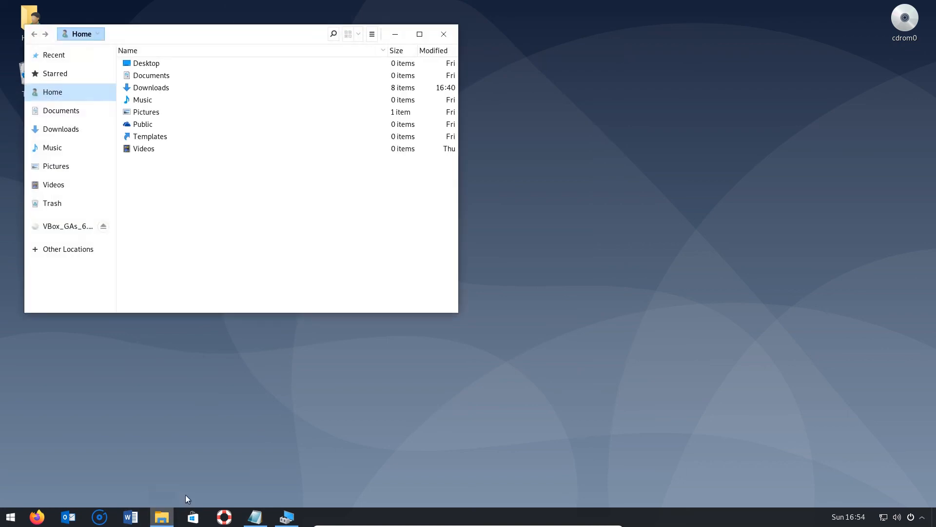
pyautogui.click(57, 129)
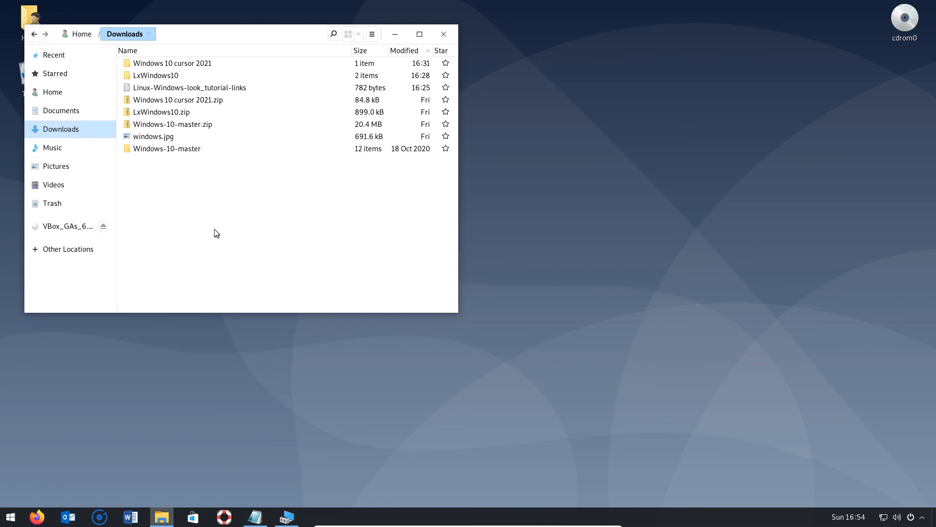
pyautogui.rightClick(163, 139)
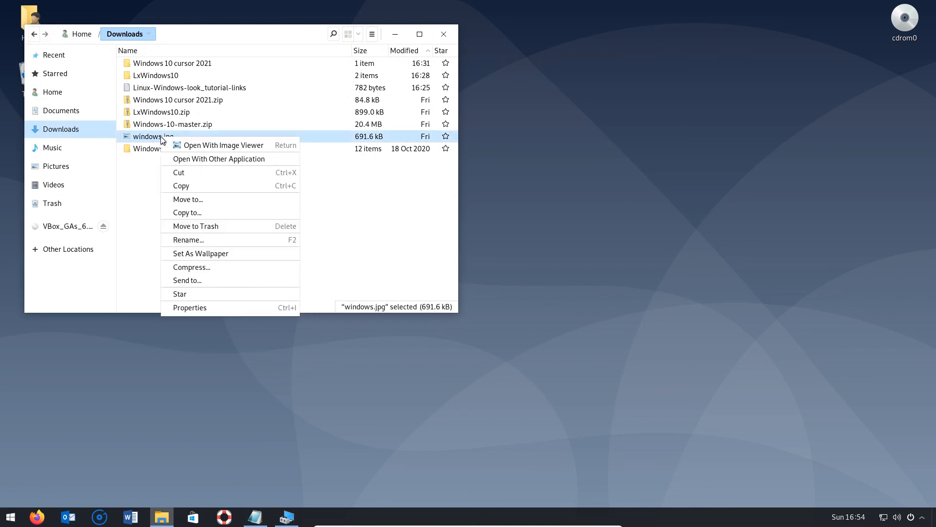
pyautogui.click(238, 258)
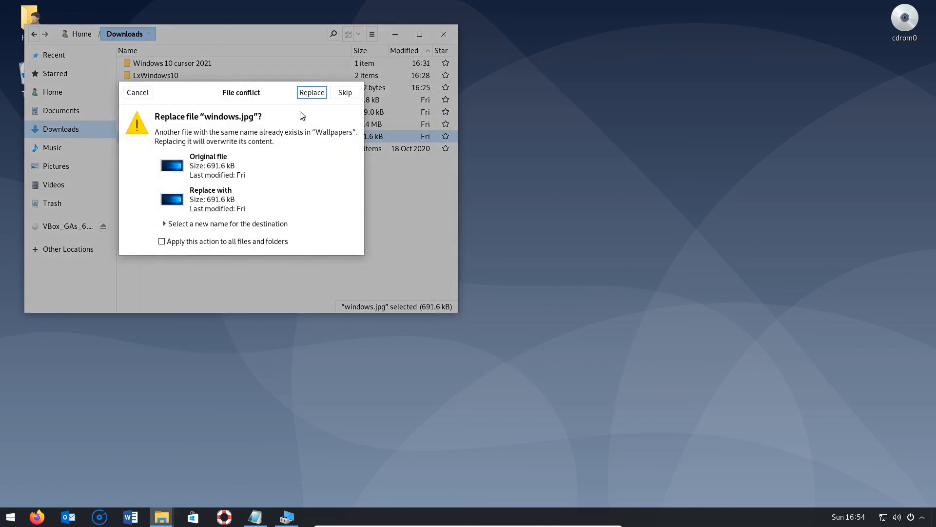
pyautogui.click(303, 97)
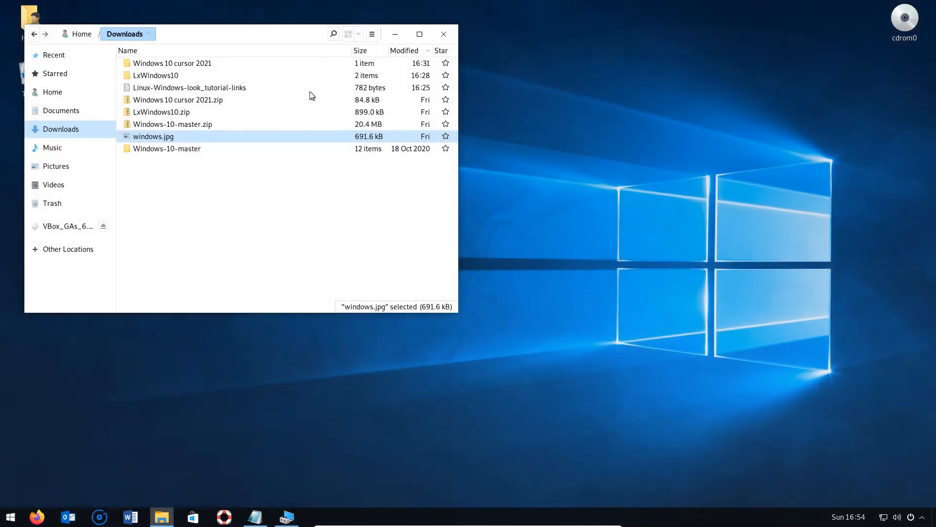
pyautogui.click(395, 33)
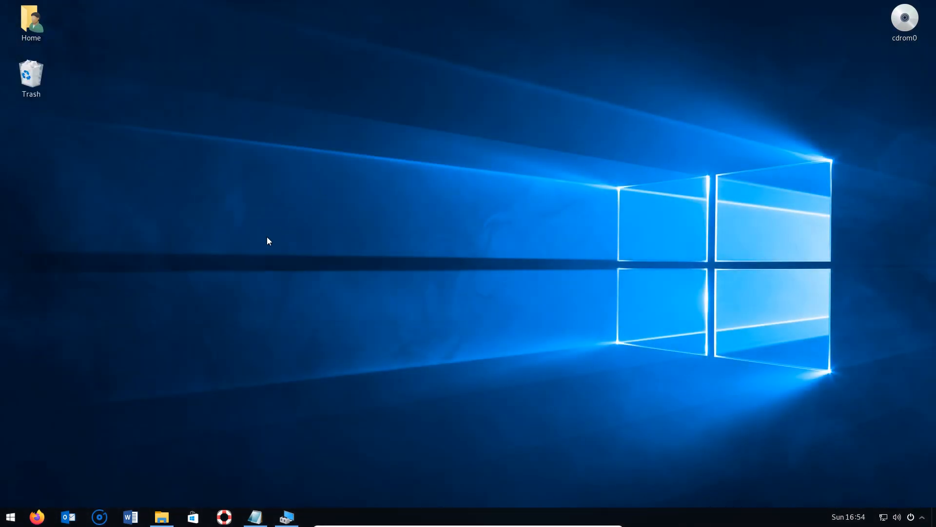